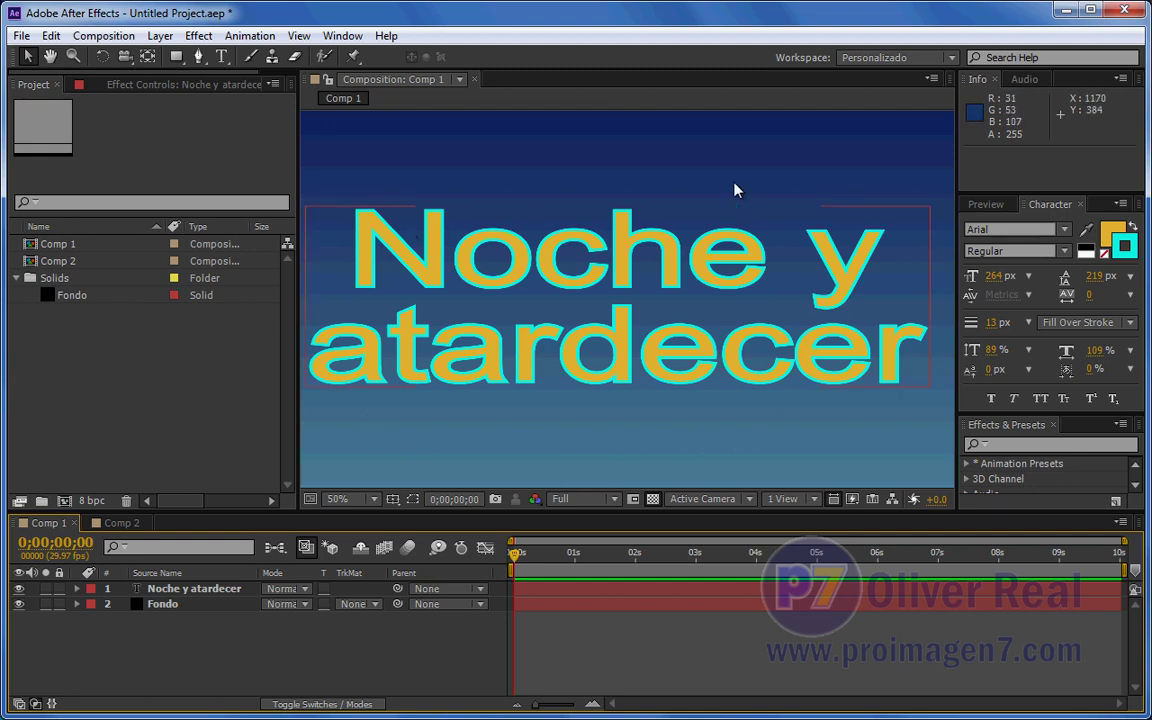
Step: Select the 'Noche y atardecer' text layer and scrub the time position along the timeline
left_click(165, 604)
left_click(183, 588)
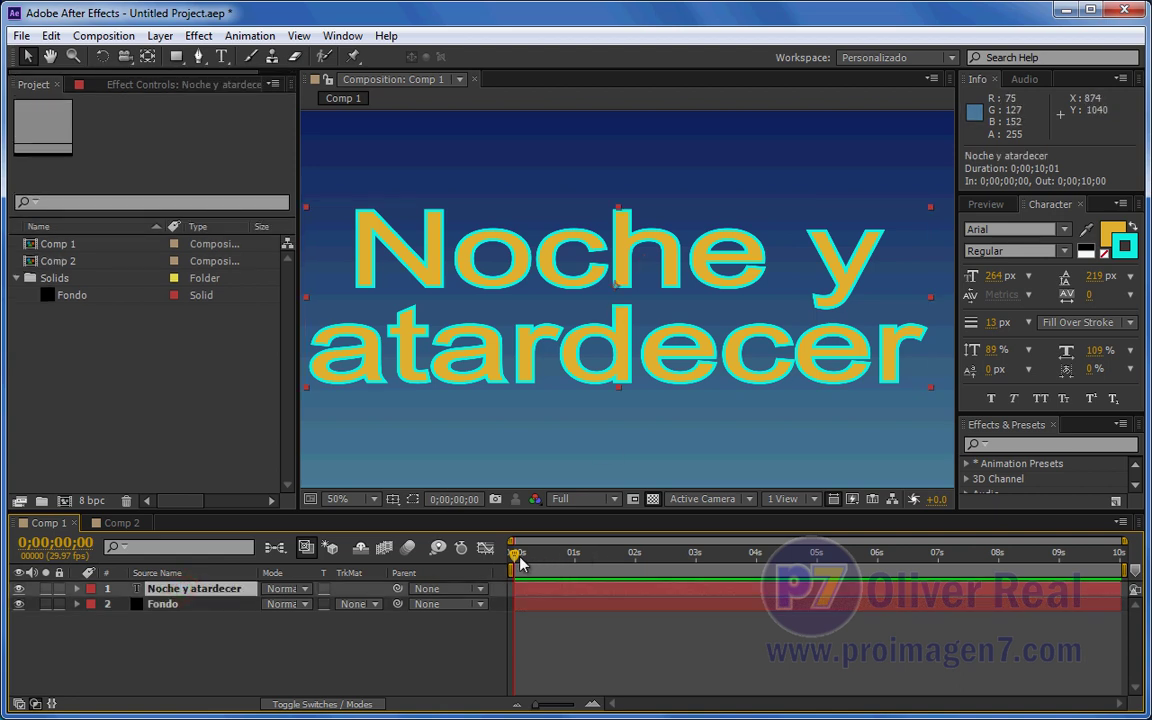
mouse_move(514, 553)
left_mouse_down()
mouse_move(1061, 576)
mouse_move(499, 551)
left_mouse_up()
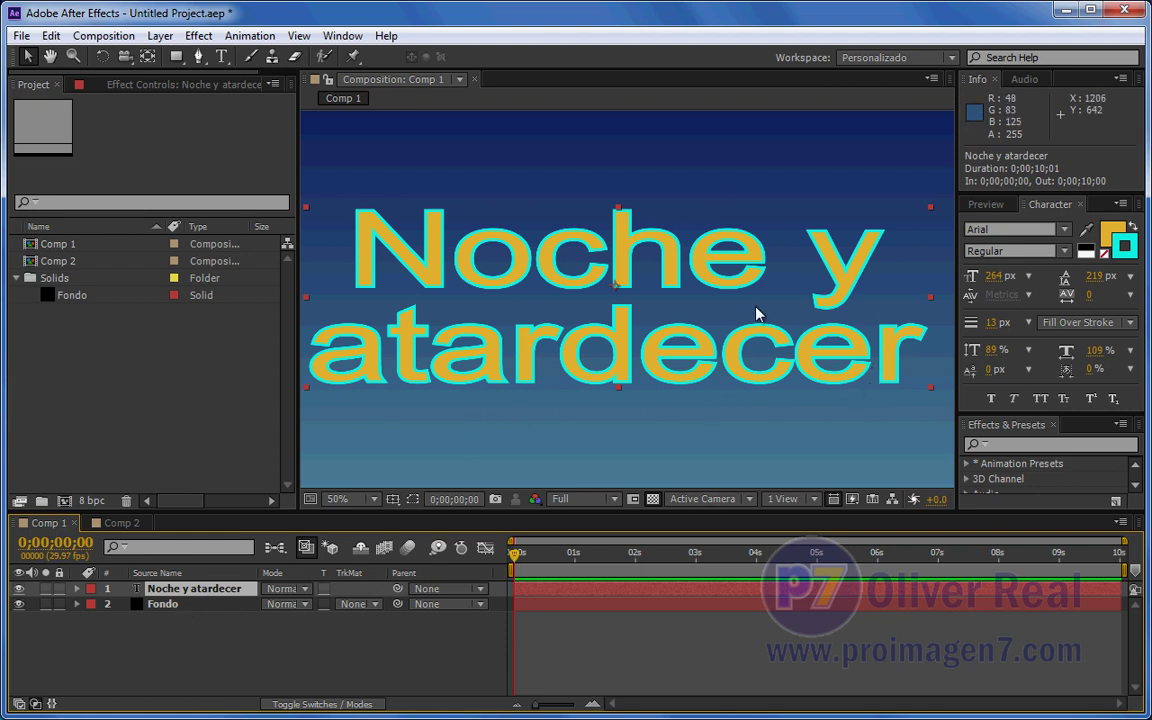
Step: Select the Fondo layer and view its Ramp settings in Effect Controls
left_click(158, 608)
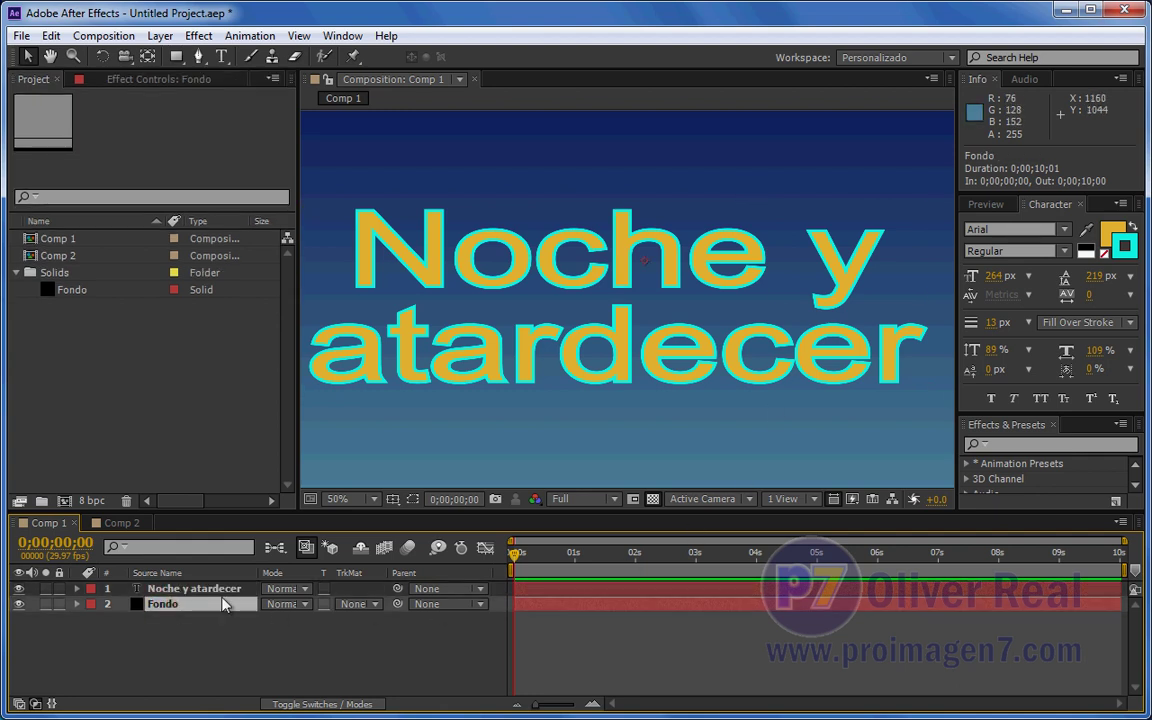
left_click(137, 81)
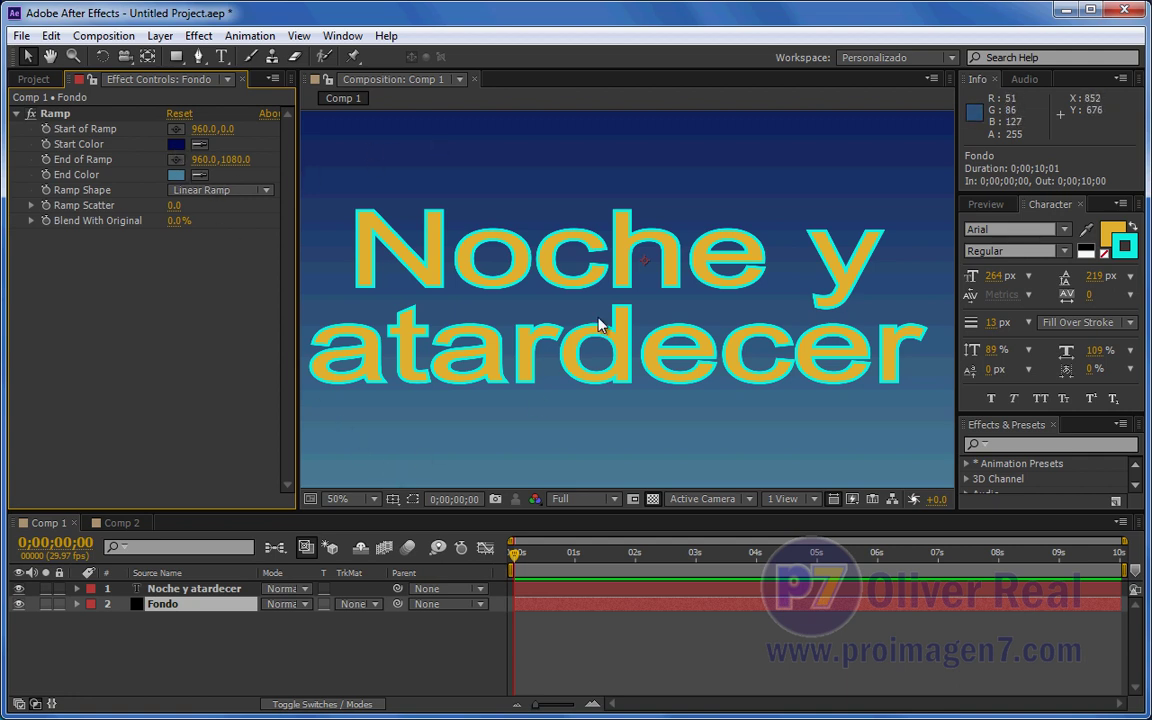
scroll(617, 298, "down", 1)
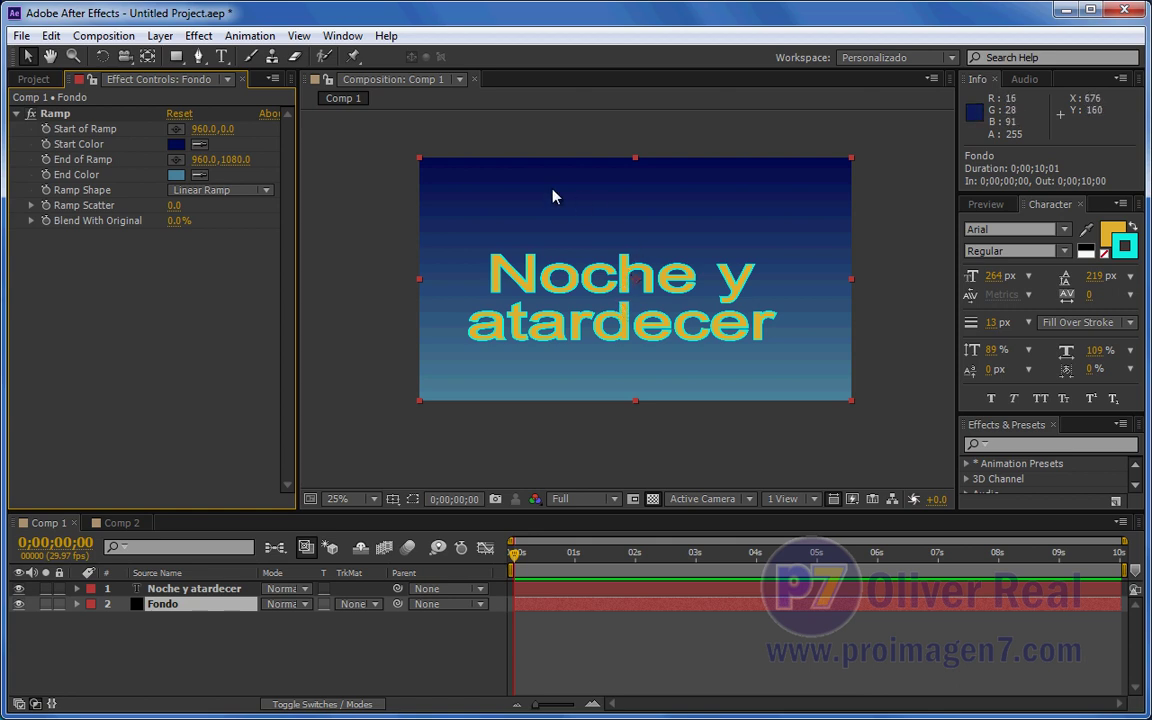
scroll(703, 287, "up", 1)
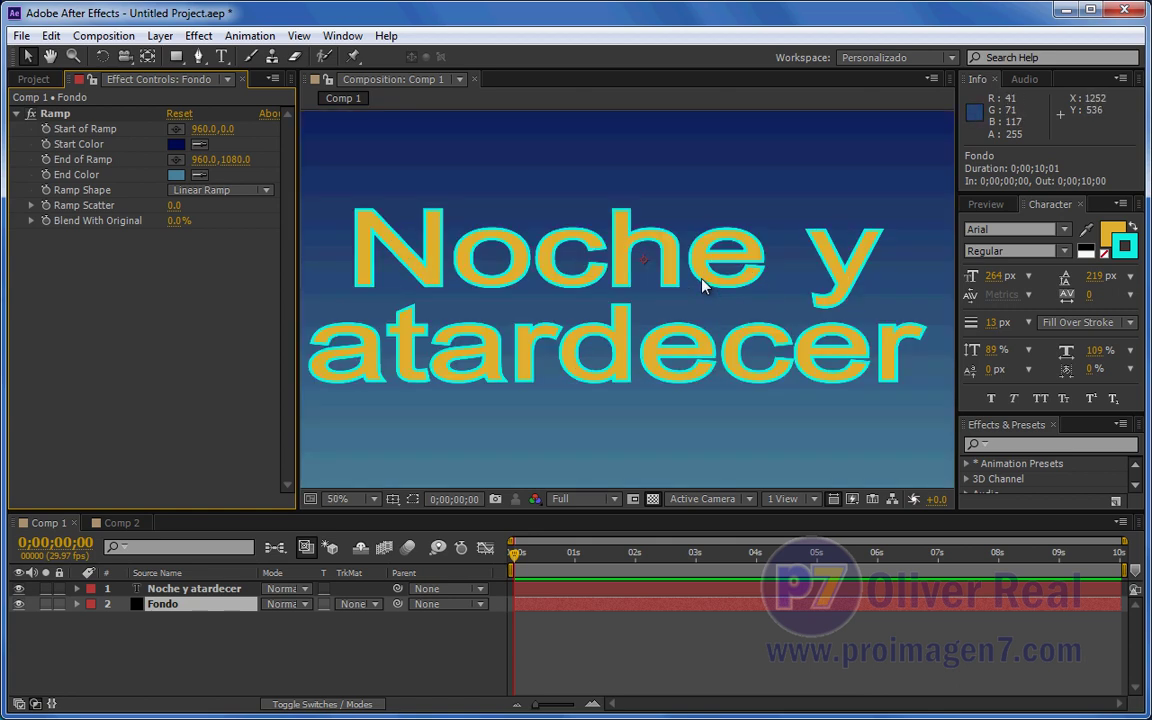
scroll(703, 287, "down", 1)
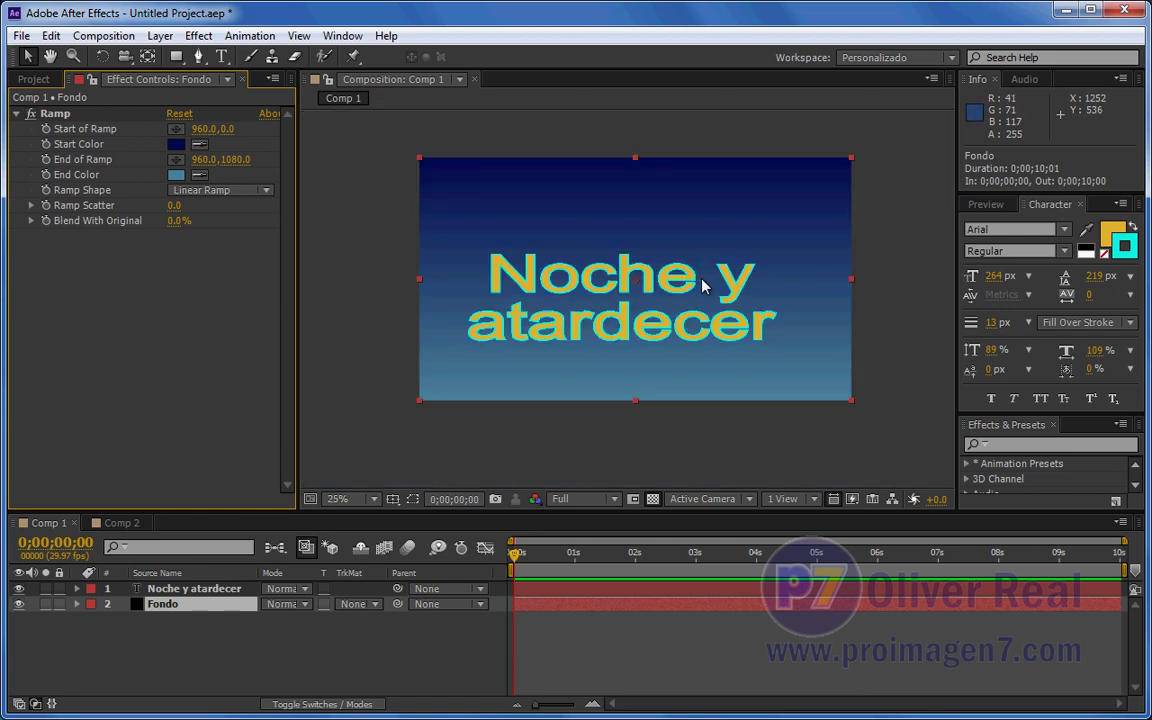
scroll(540, 301, "up", 1)
scroll(540, 301, "down", 1)
Step: Set viewer magnification to Fit, resize the Effect Controls and Composition panels, and reselect Fondo
left_click(352, 503)
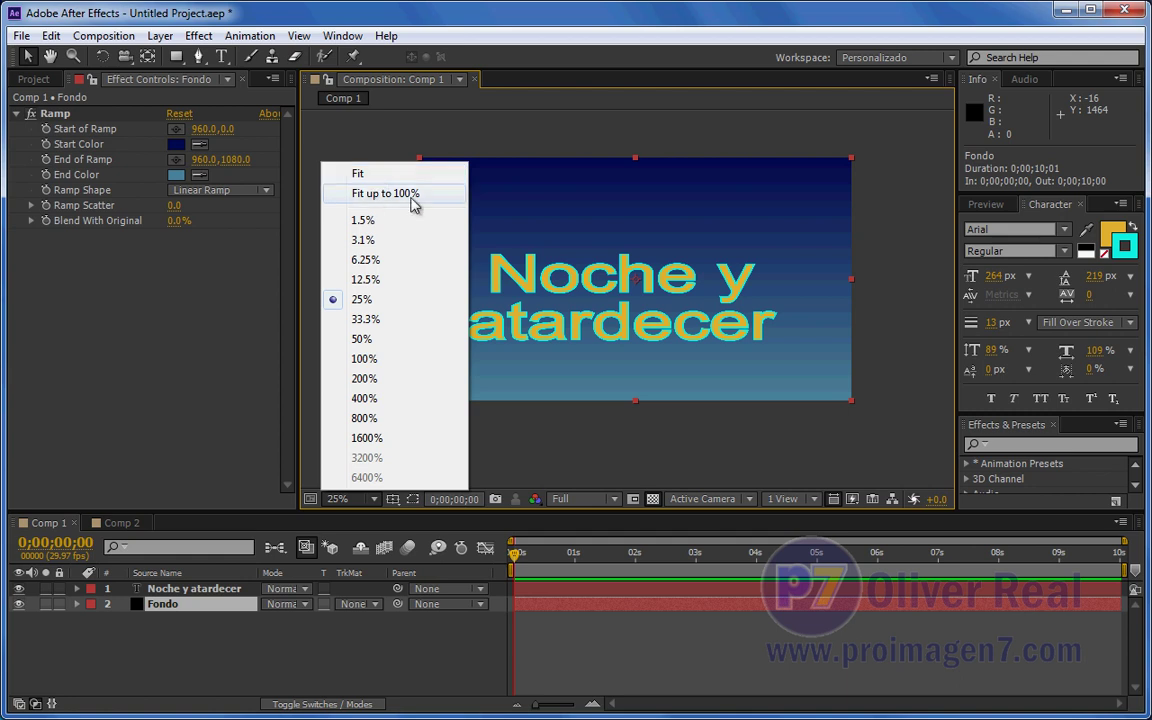
left_click(360, 174)
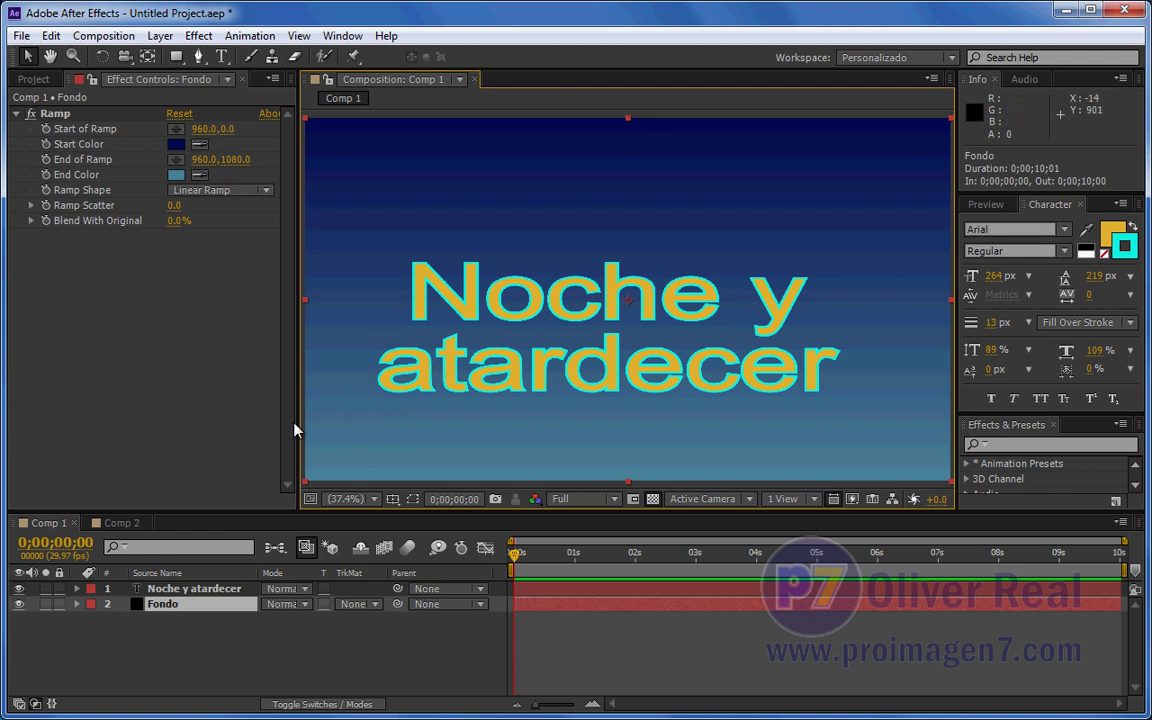
left_click_drag(299, 422, 238, 415)
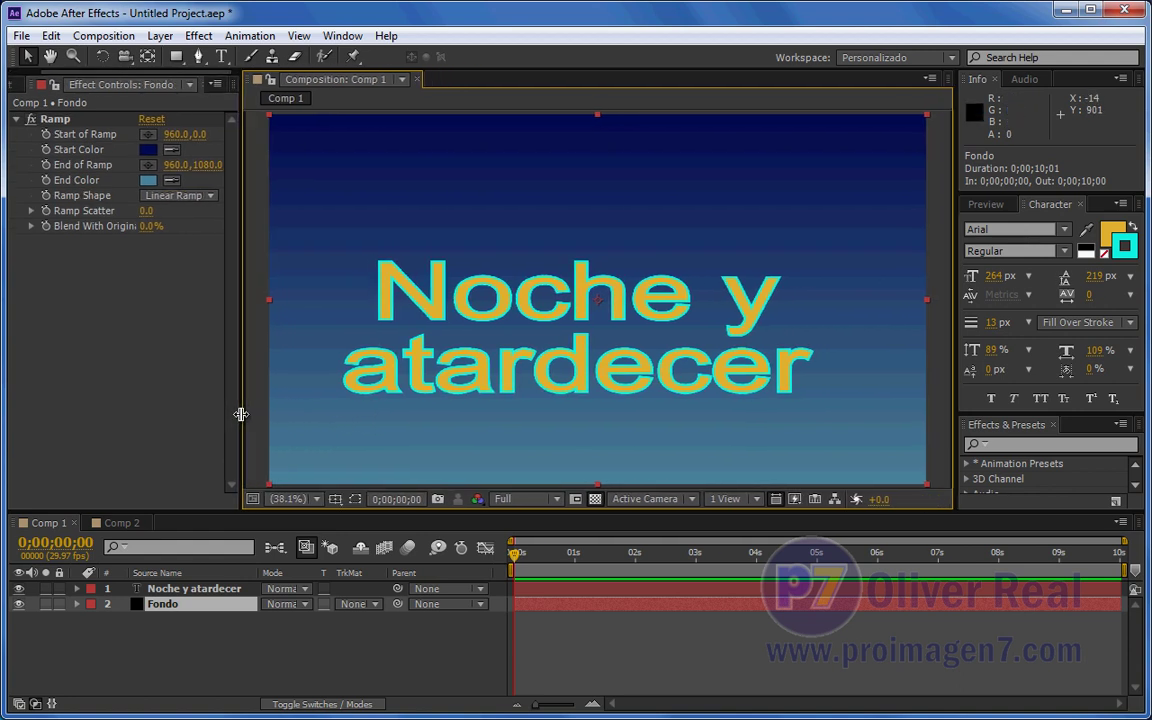
left_click_drag(280, 511, 303, 542)
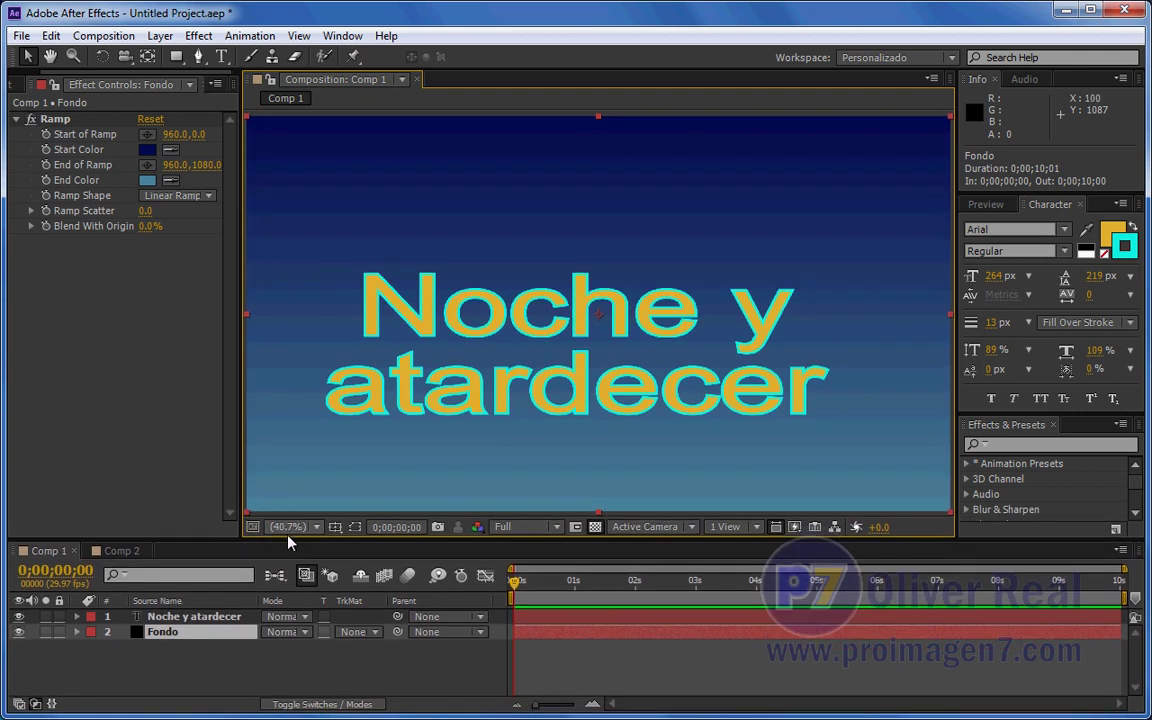
left_click_drag(315, 538, 315, 510)
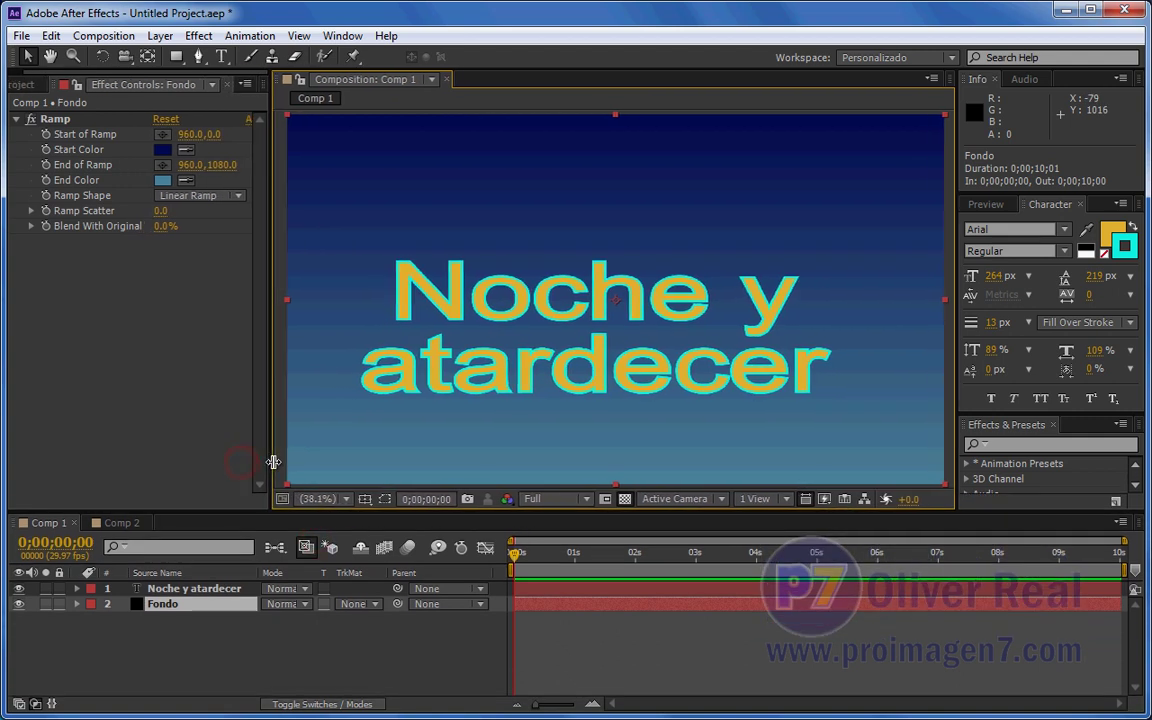
left_click_drag(244, 462, 292, 462)
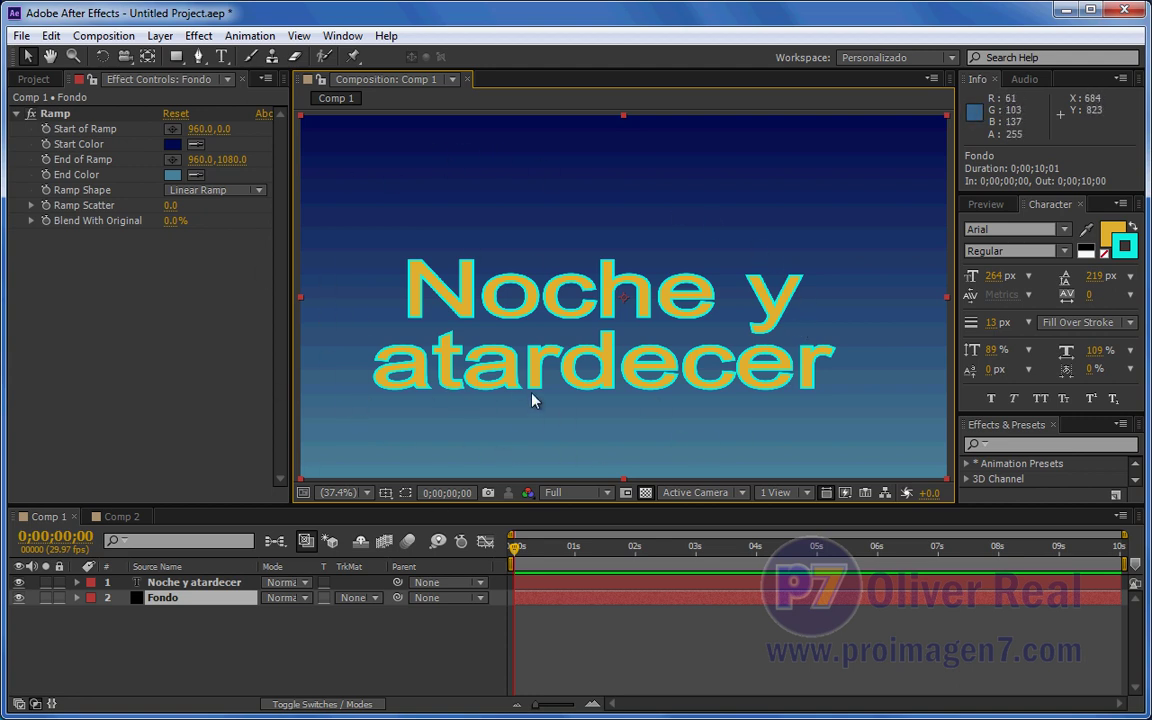
left_click(186, 597)
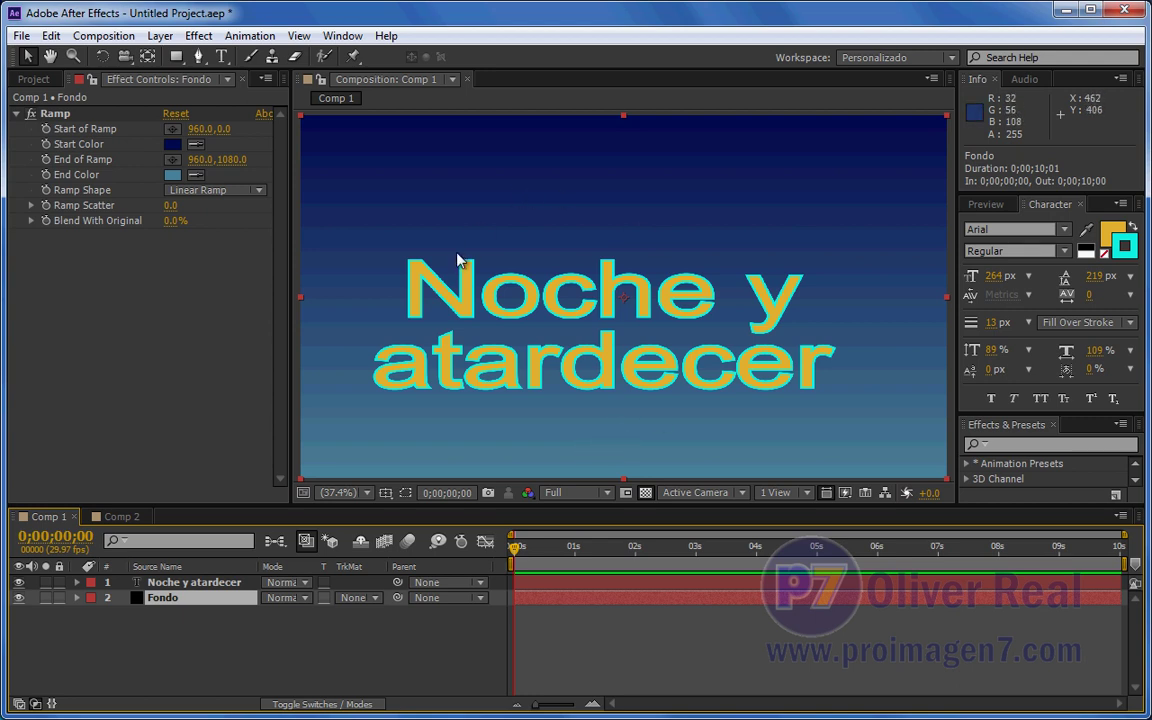
left_click(160, 597)
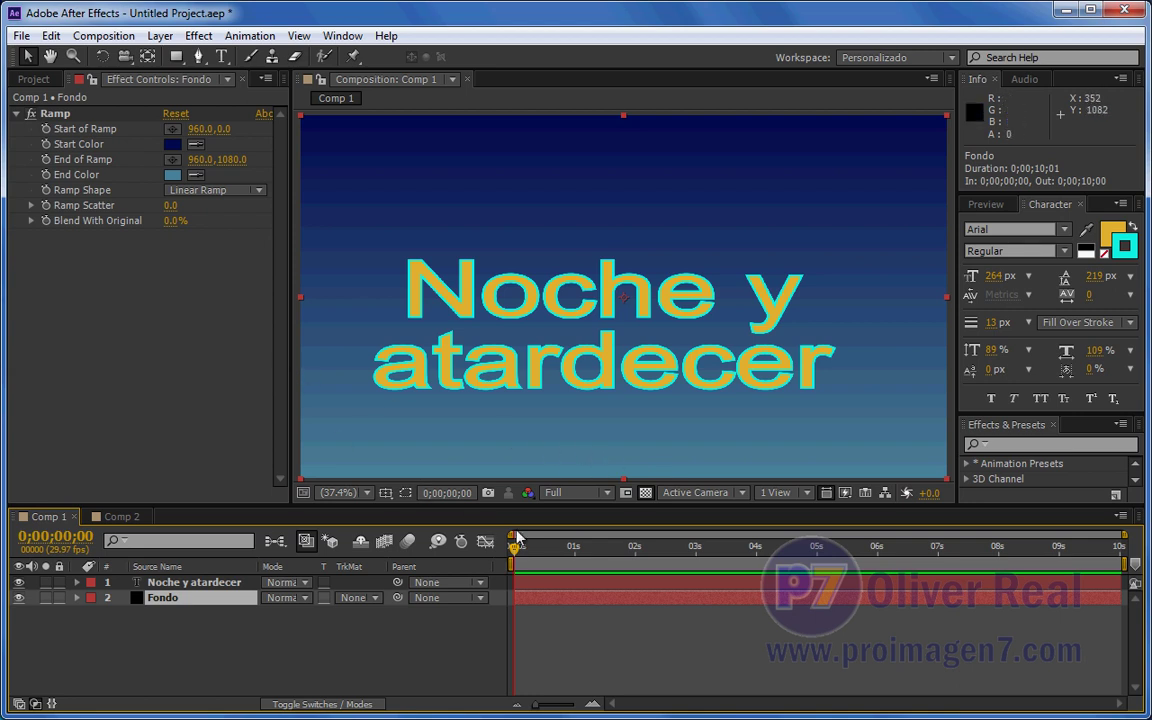
left_click_drag(517, 537, 500, 549)
Step: Change the Ramp's End Color to orange-brown 9A6735 in the colour picker
left_click(172, 176)
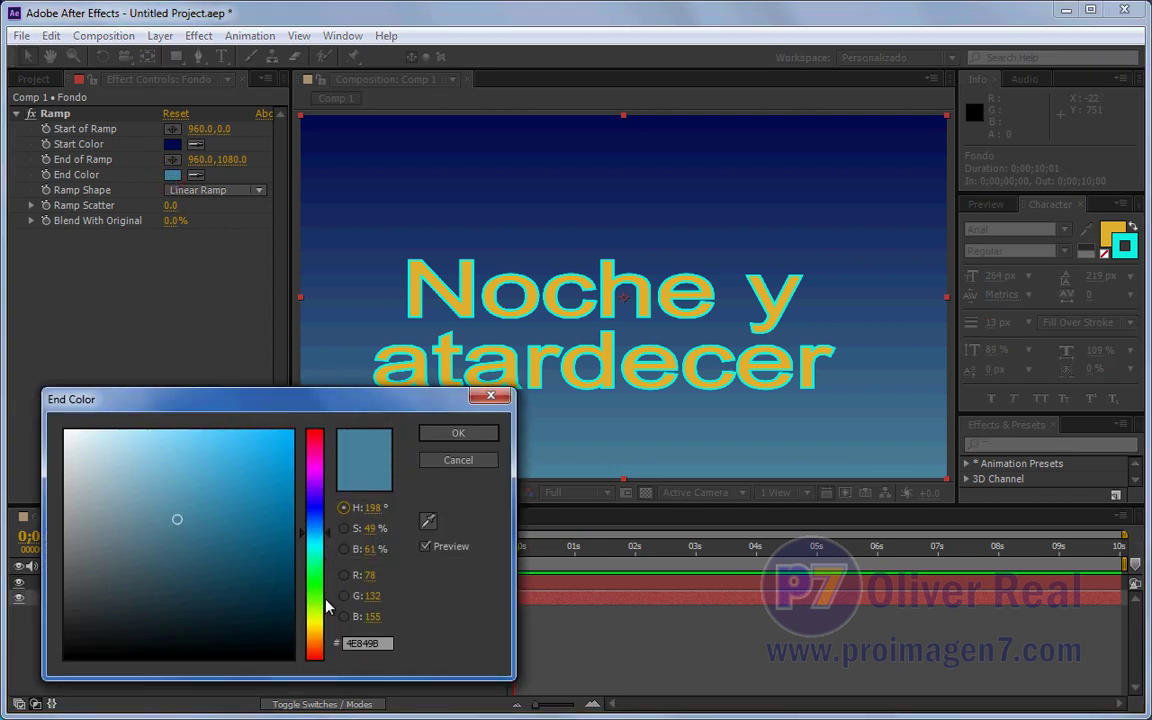
left_click_drag(325, 605, 333, 641)
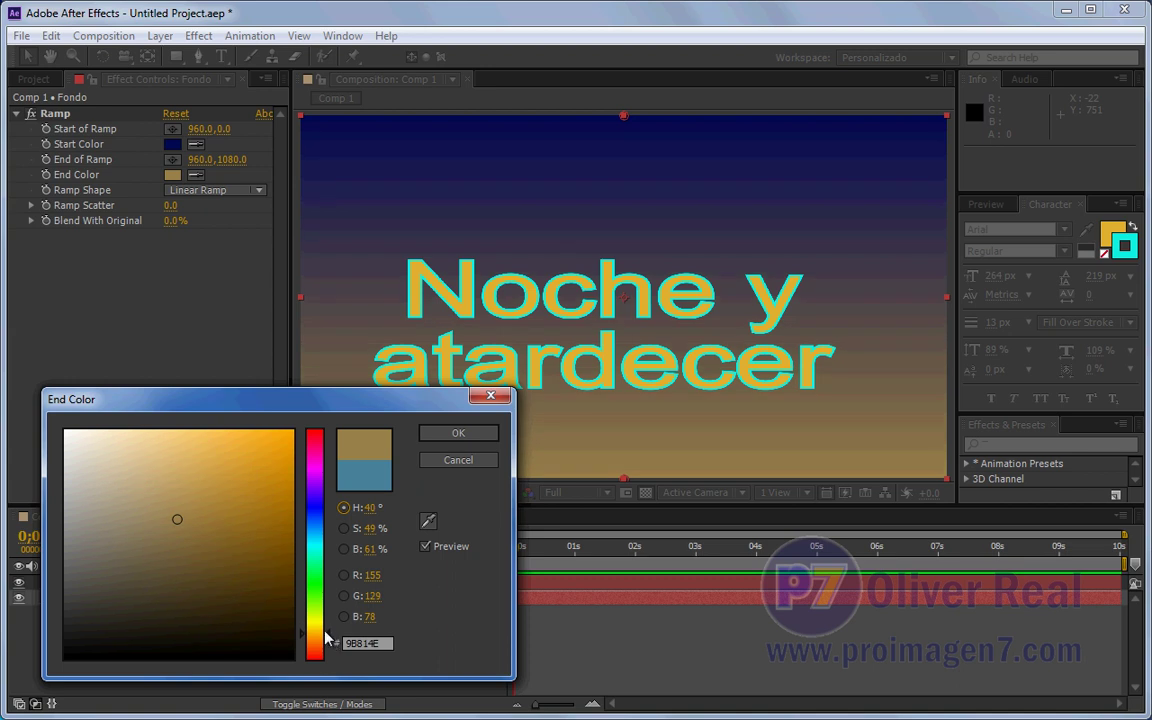
left_click_drag(177, 519, 210, 514)
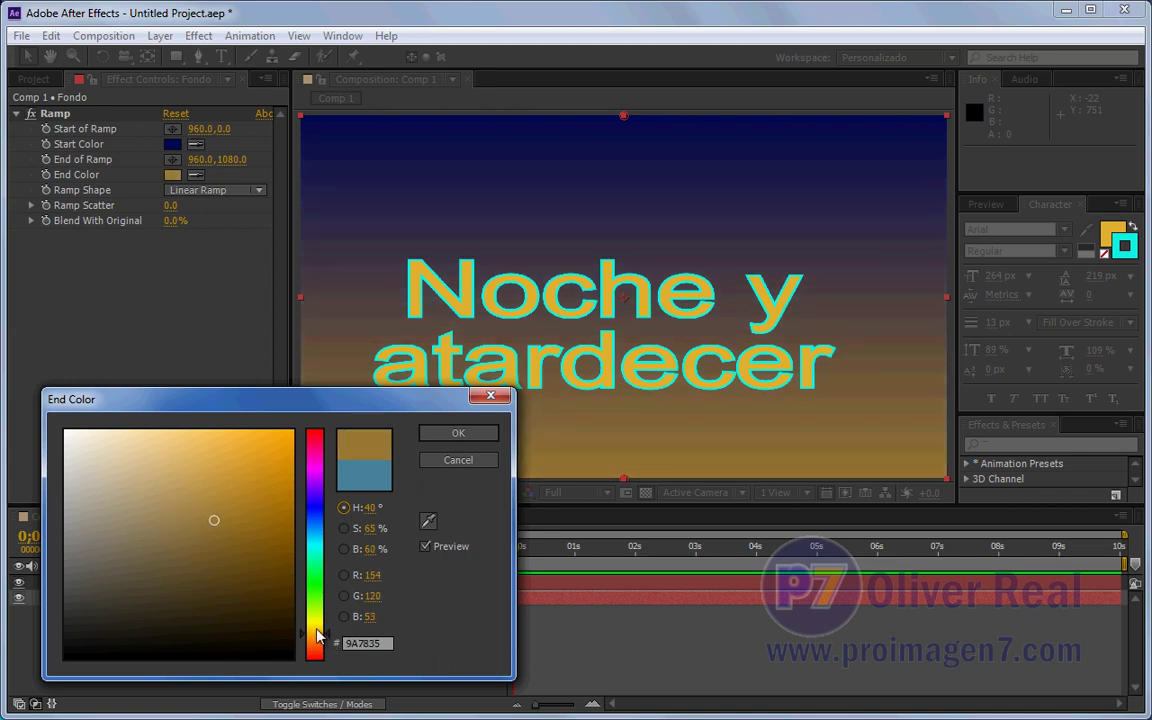
left_click_drag(329, 637, 330, 643)
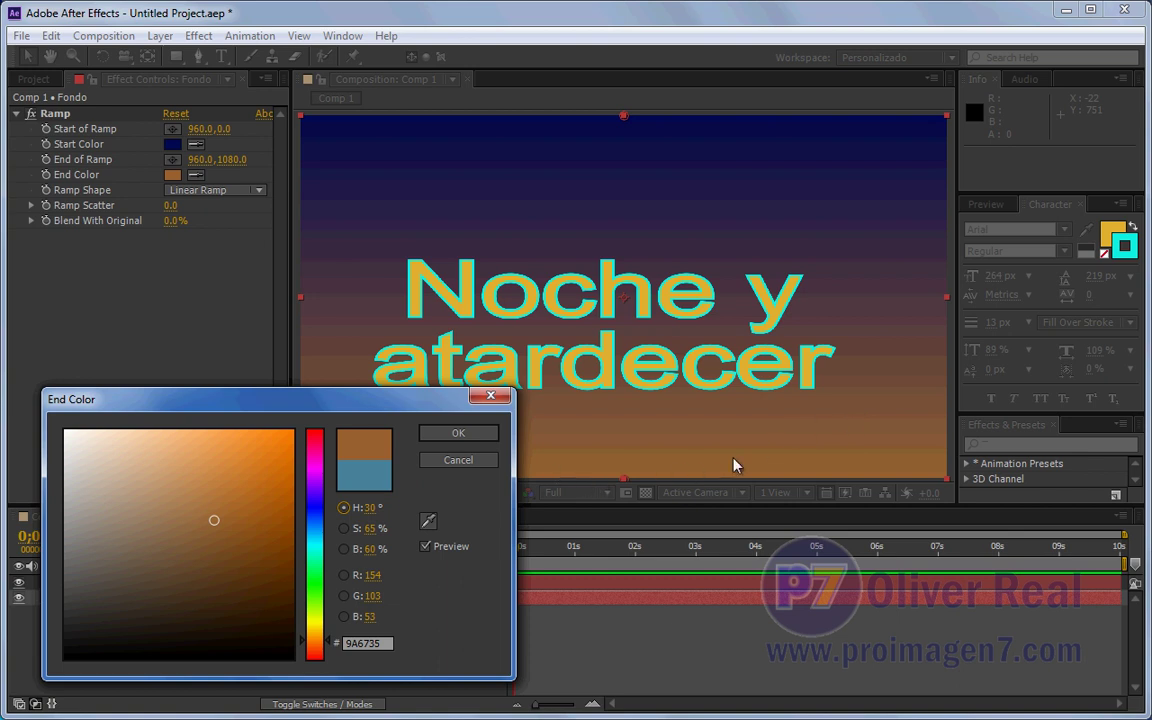
Step: Confirm the orange-brown End Color and set its first keyframe at 0;00;00;00
left_click(458, 436)
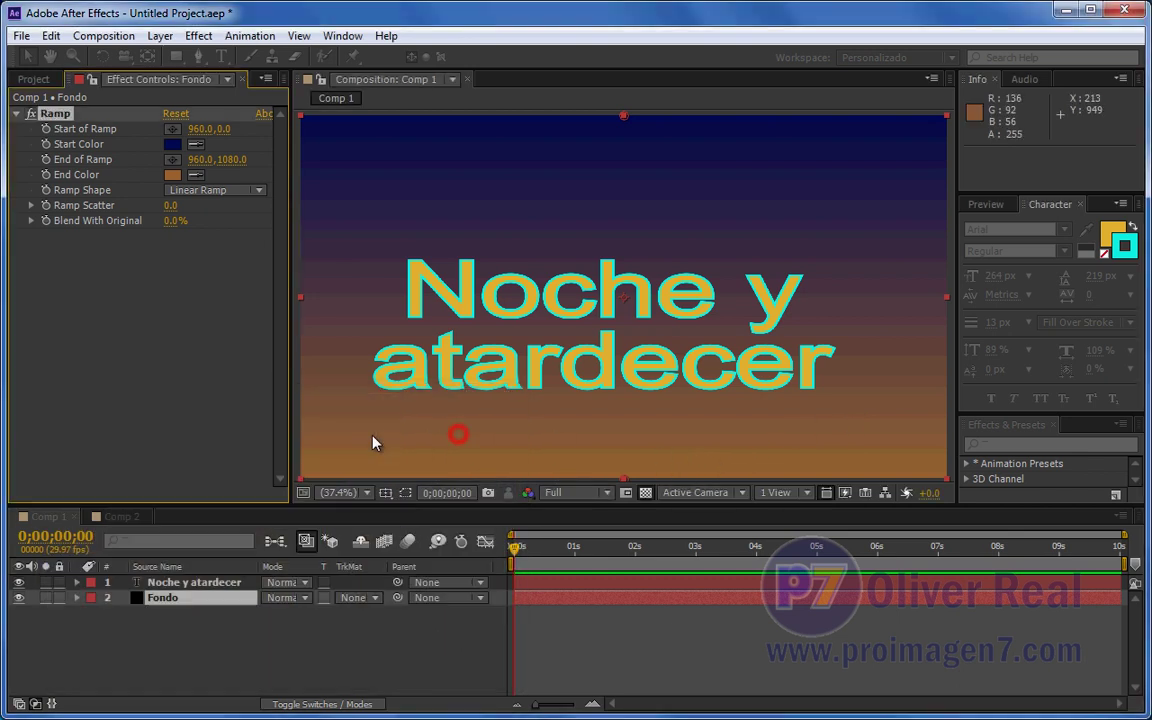
left_click(511, 552)
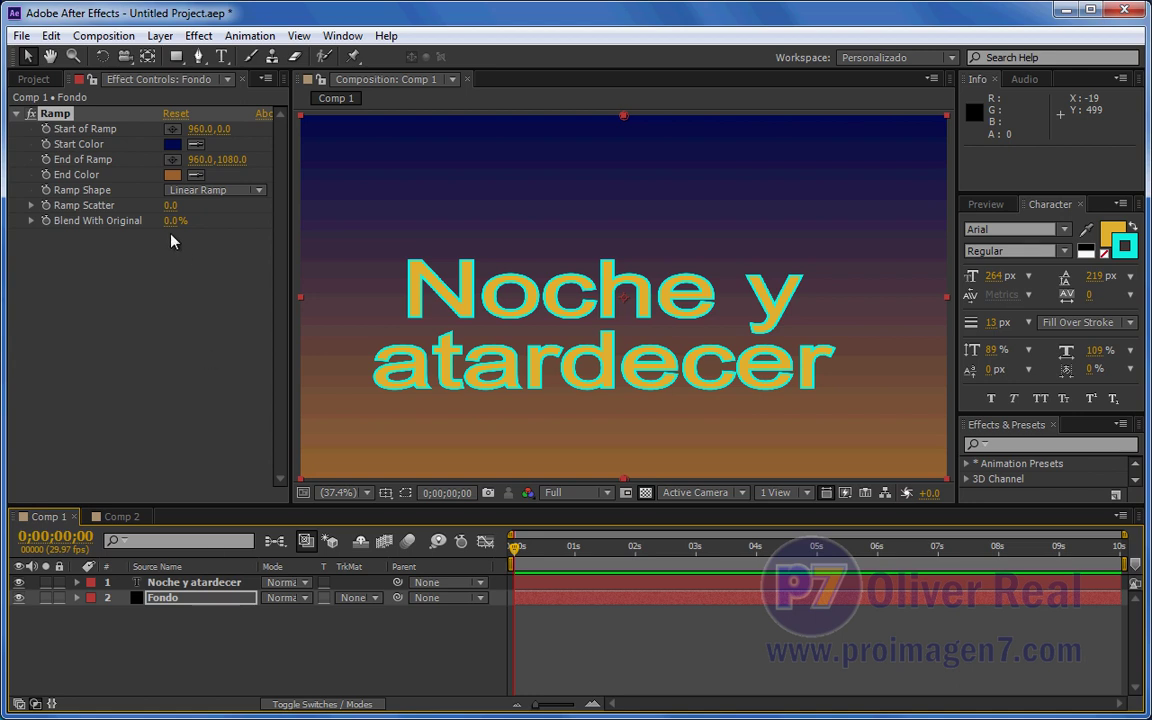
left_click(45, 175)
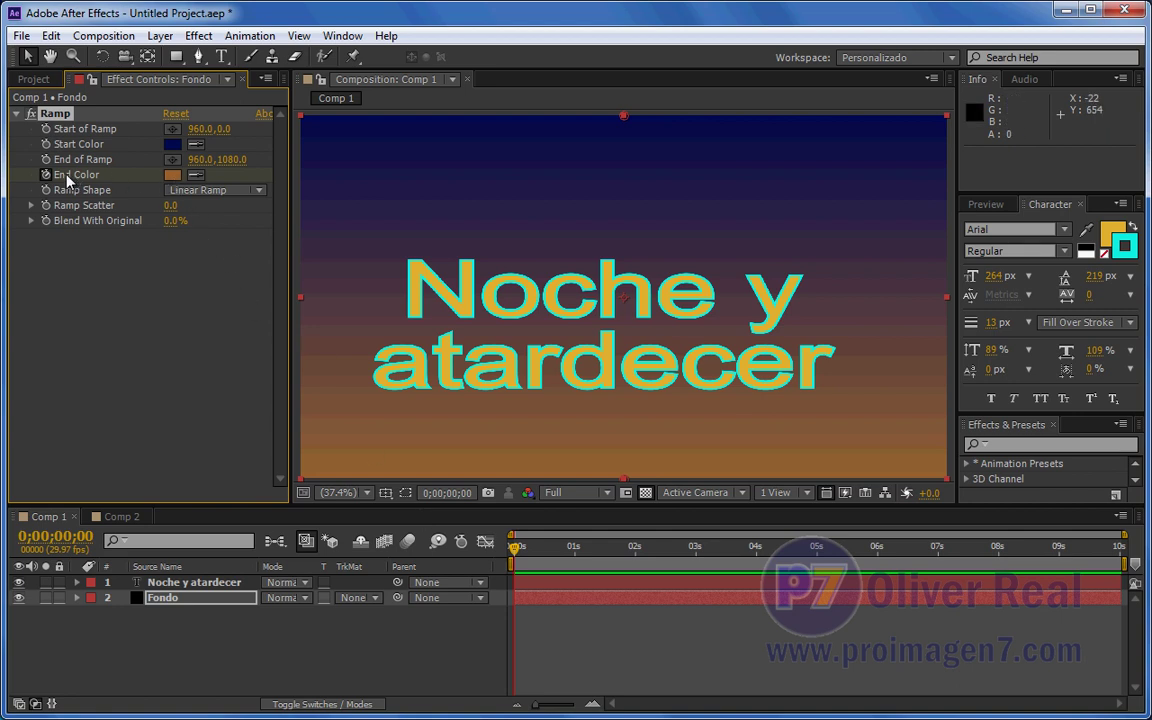
left_click(162, 598)
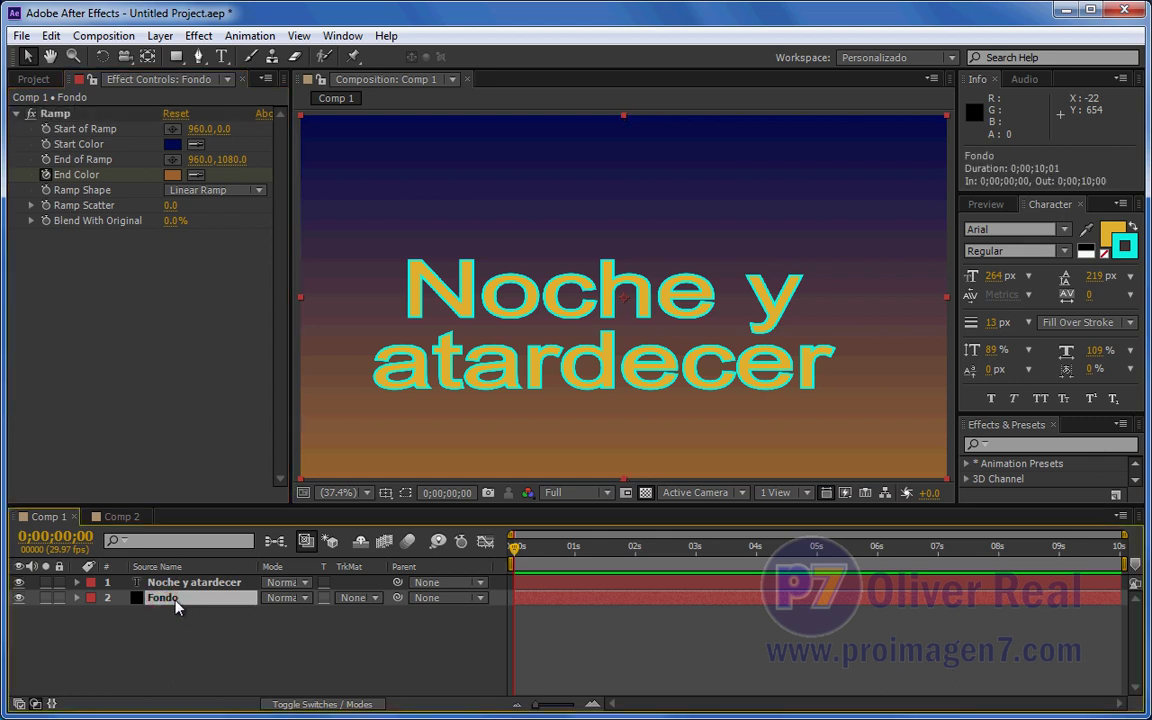
key("u")
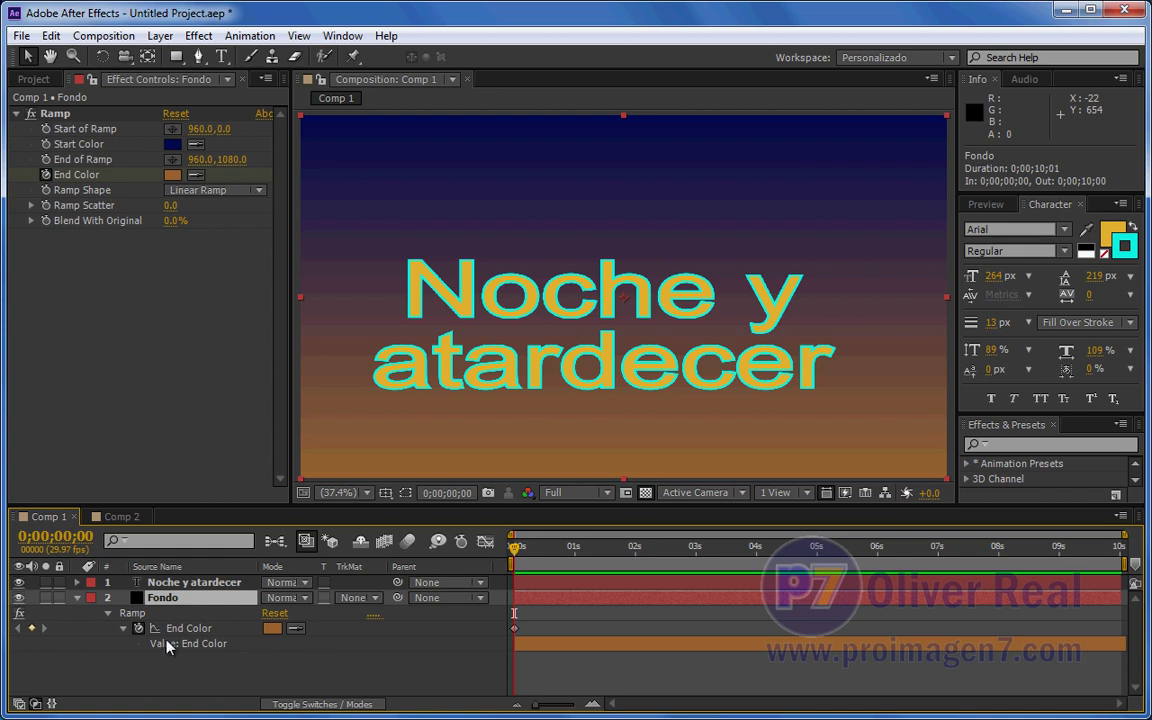
left_click(77, 598)
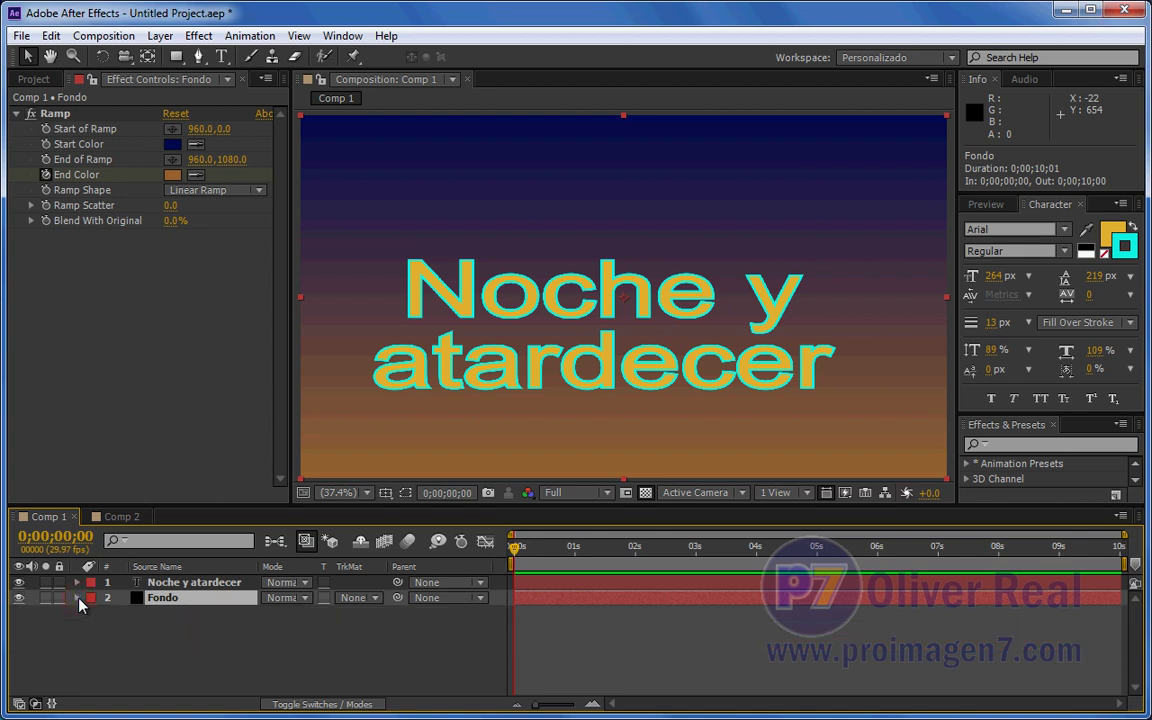
left_click(157, 606)
Step: Fold Fondo's Effects group and expand Transform: Position 960,540, Scale 100%, Rotation 0, Opacity 100%
left_click(77, 598)
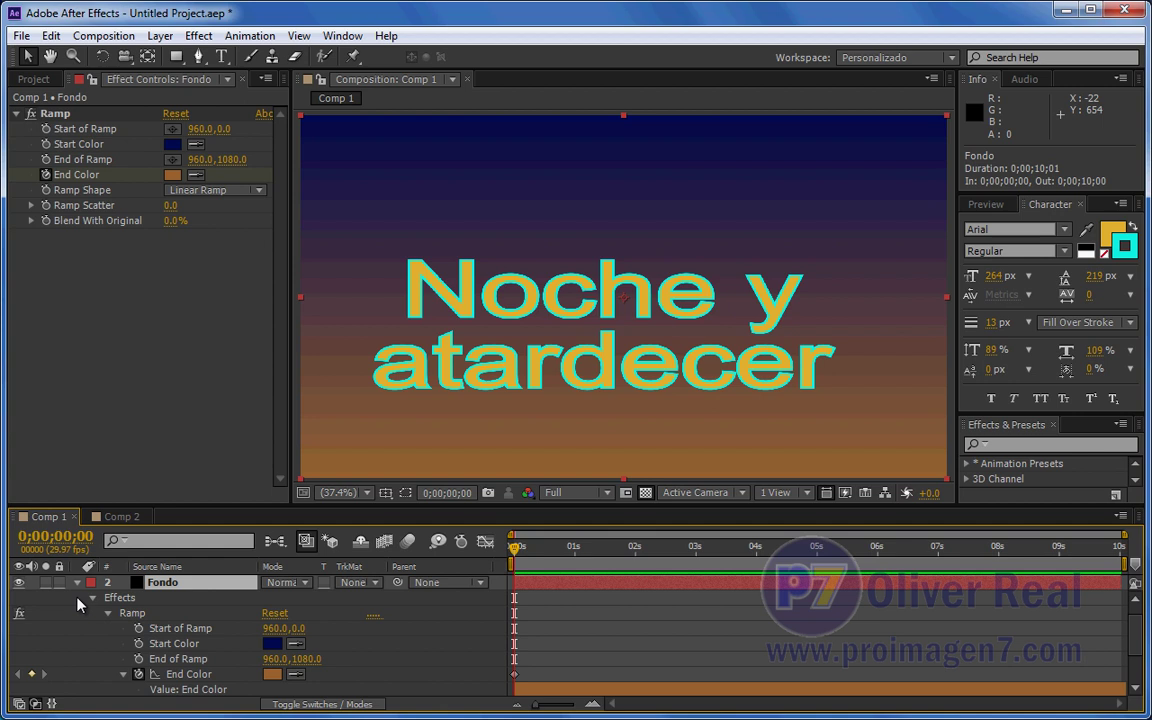
left_click(92, 598)
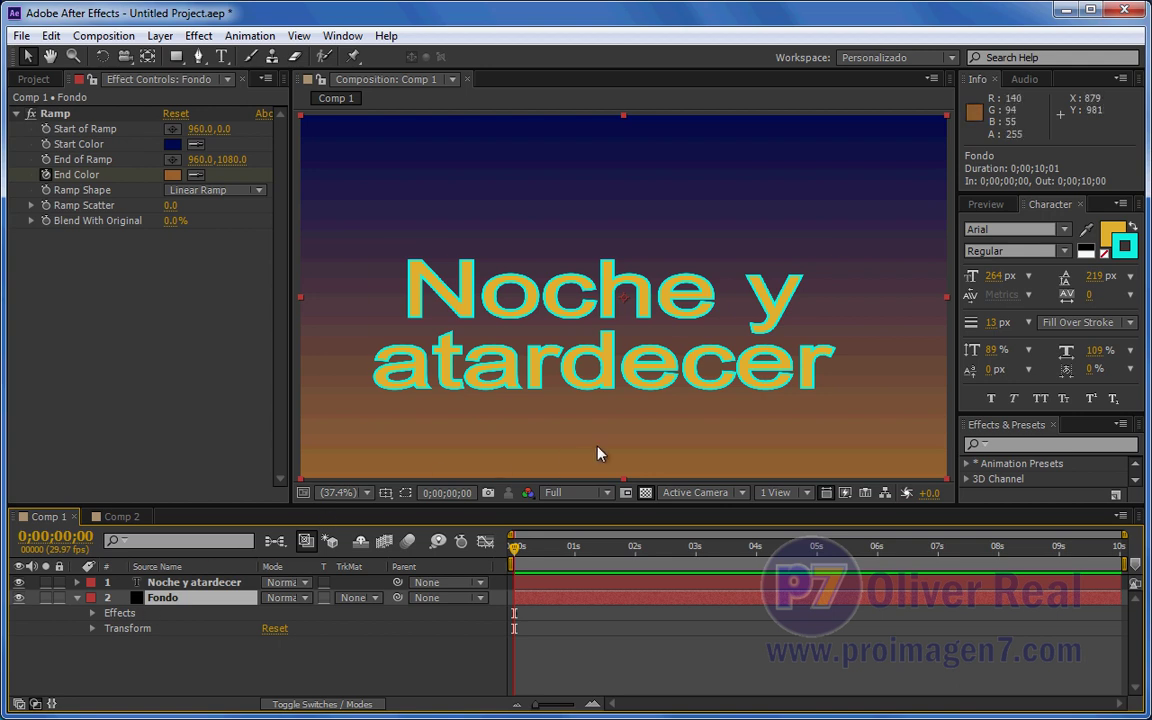
left_click(91, 629)
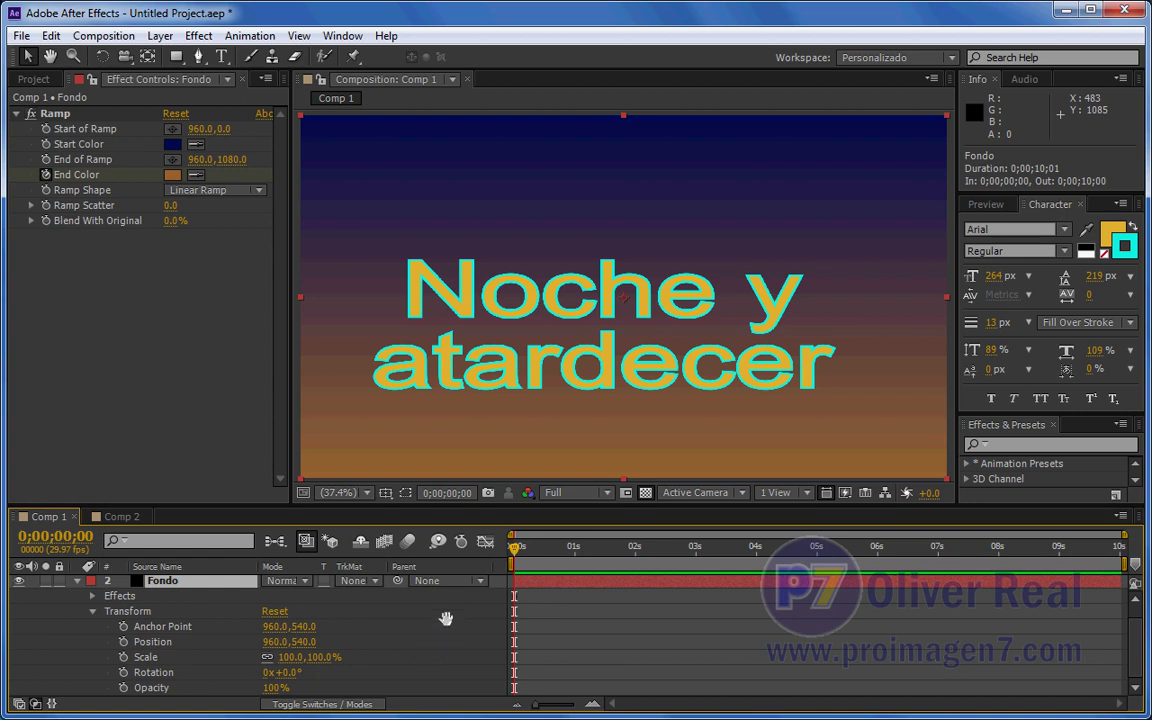
scroll(450, 630, "up", 1)
scroll(451, 618, "down", 1)
scroll(451, 618, "up", 1)
scroll(445, 620, "down", 1)
scroll(442, 648, "up", 1)
scroll(440, 633, "down", 1)
scroll(440, 661, "up", 1)
scroll(442, 626, "down", 1)
scroll(434, 645, "up", 1)
scroll(434, 645, "down", 1)
scroll(434, 645, "up", 1)
scroll(434, 645, "down", 1)
scroll(434, 645, "up", 1)
scroll(434, 645, "down", 1)
scroll(434, 645, "up", 1)
scroll(434, 645, "down", 1)
scroll(428, 655, "up", 1)
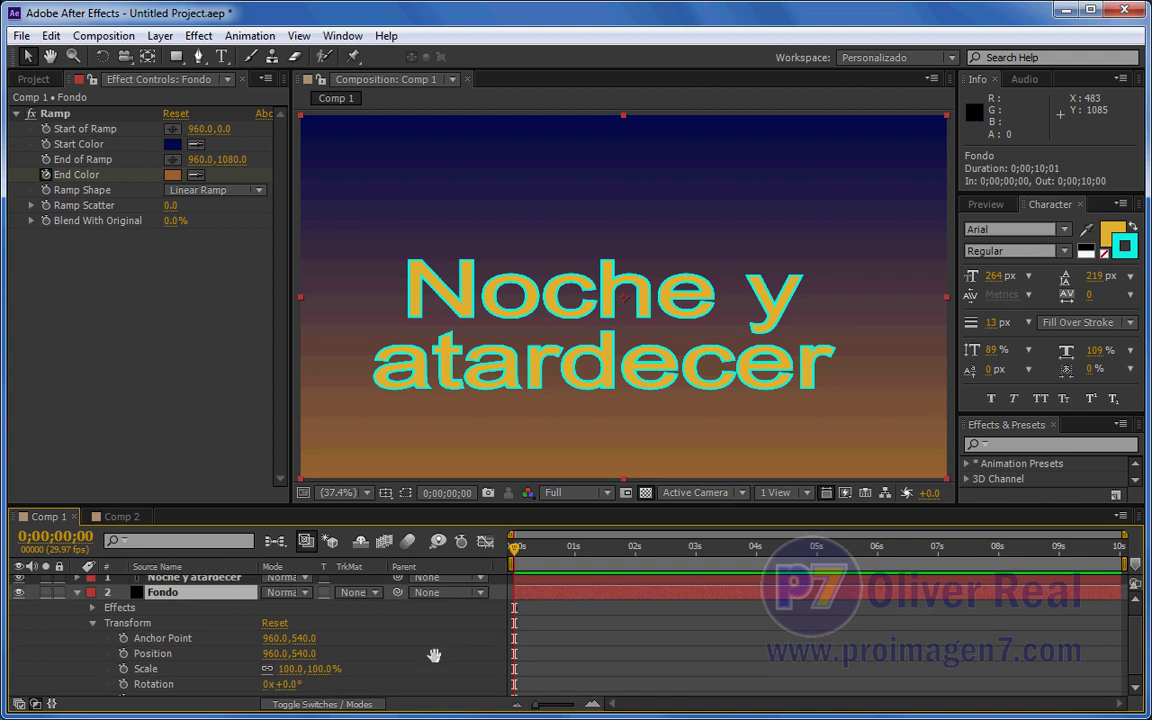
scroll(400, 660, "down", 1)
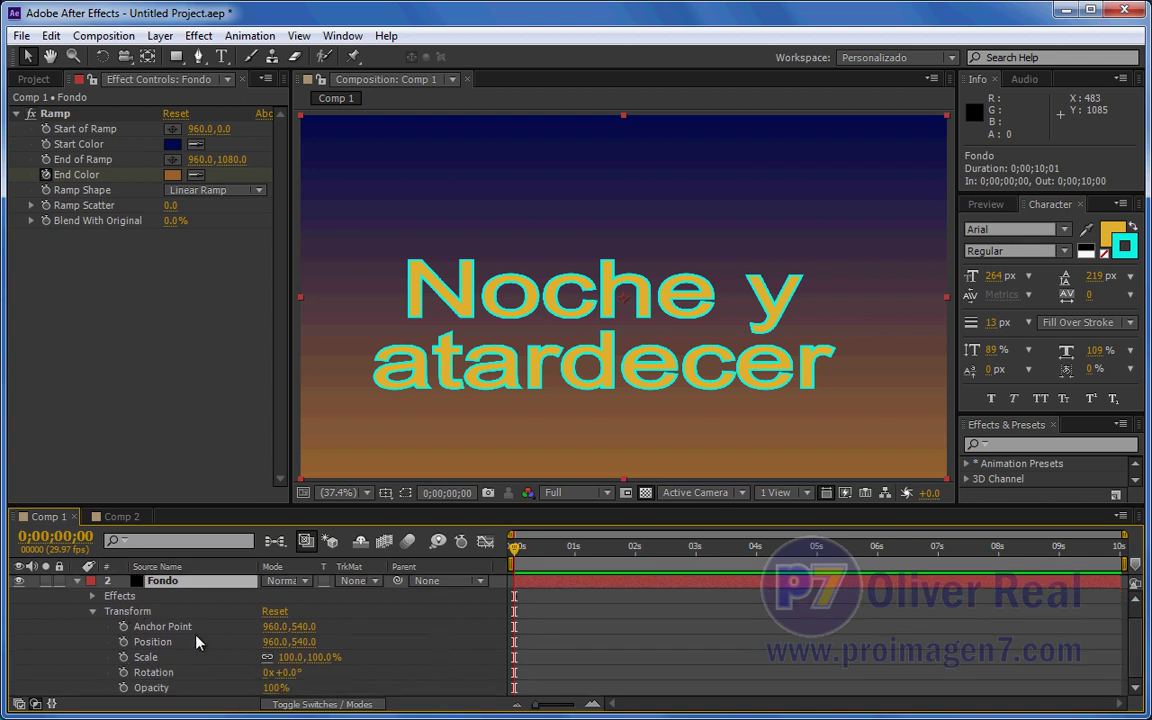
Step: Fold Fondo's Transform group and open Effects > Ramp to list End Color with its 0s keyframe
left_click(92, 611)
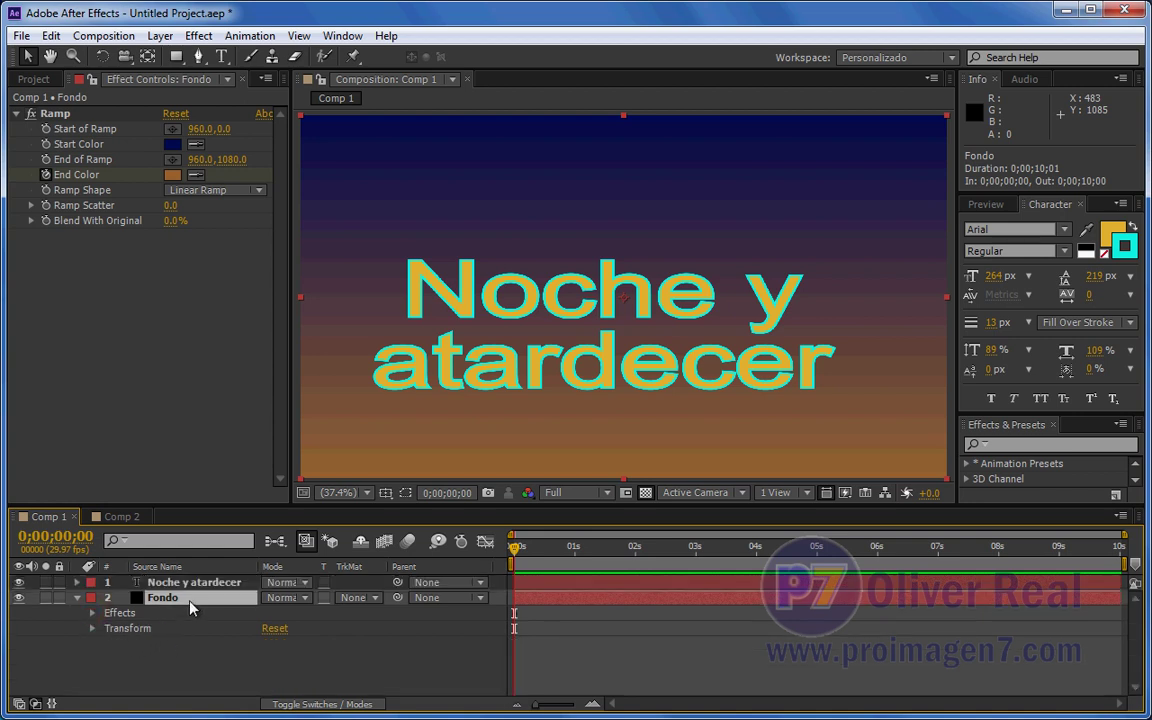
left_click(91, 614)
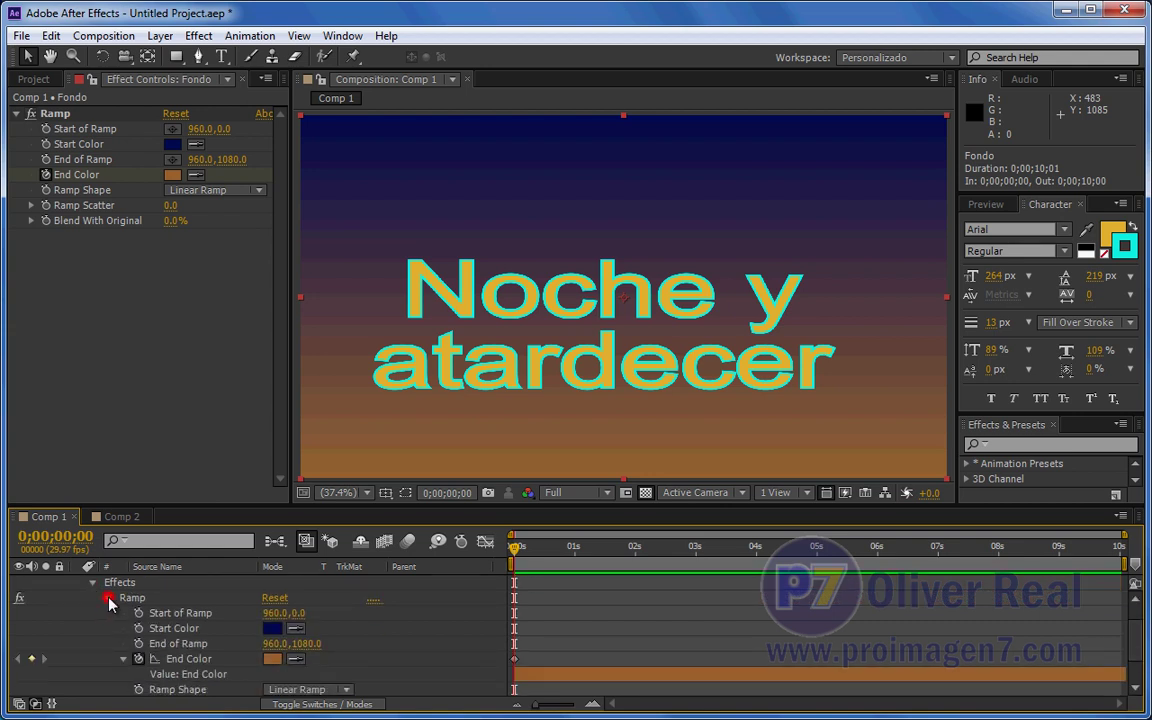
left_click(108, 598)
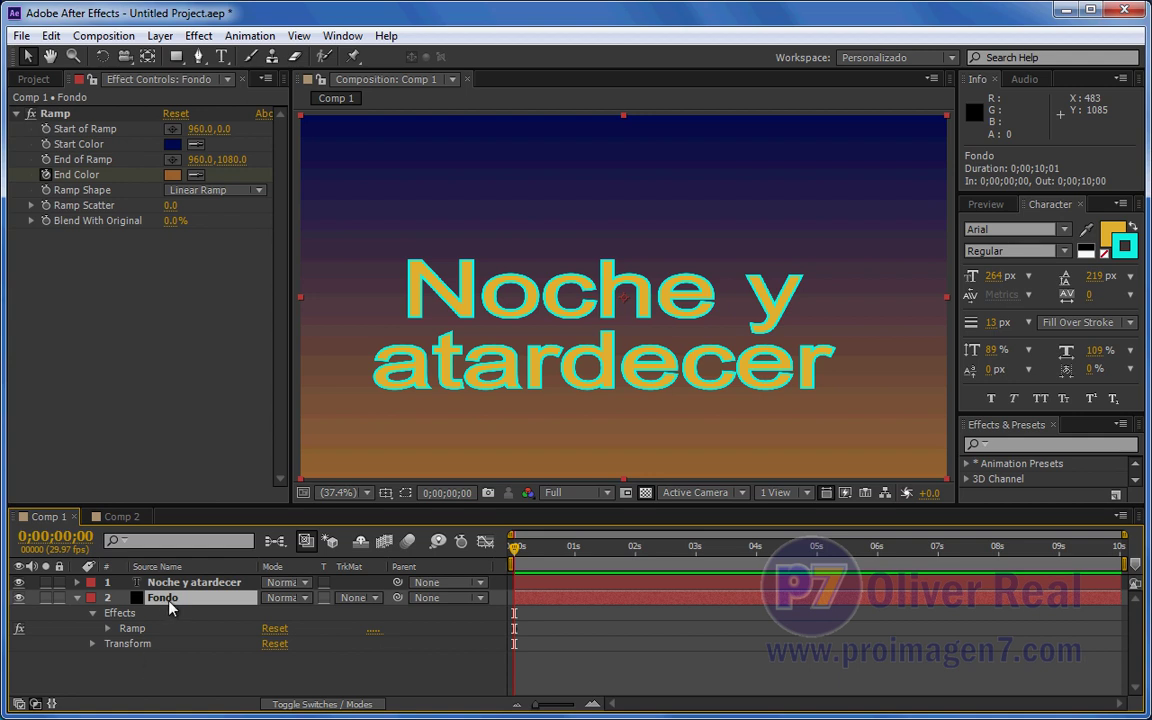
left_click(107, 630)
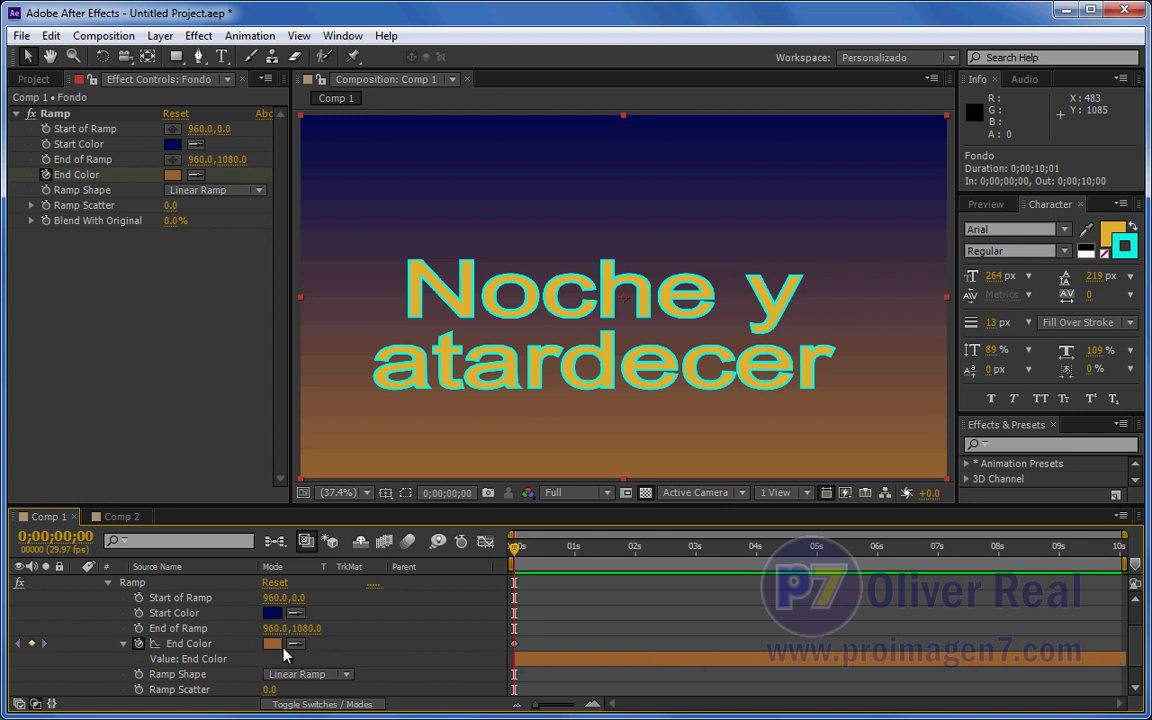
left_click_drag(517, 553, 770, 548)
key("Home")
left_click(526, 548)
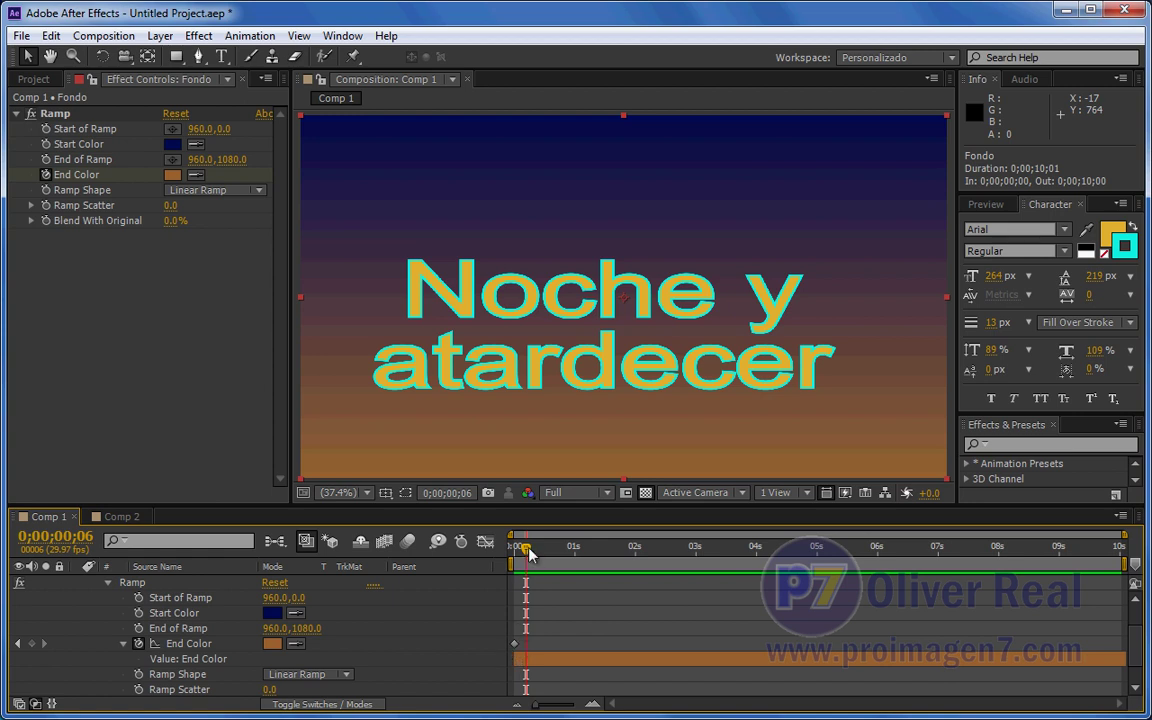
left_click_drag(526, 550, 512, 550)
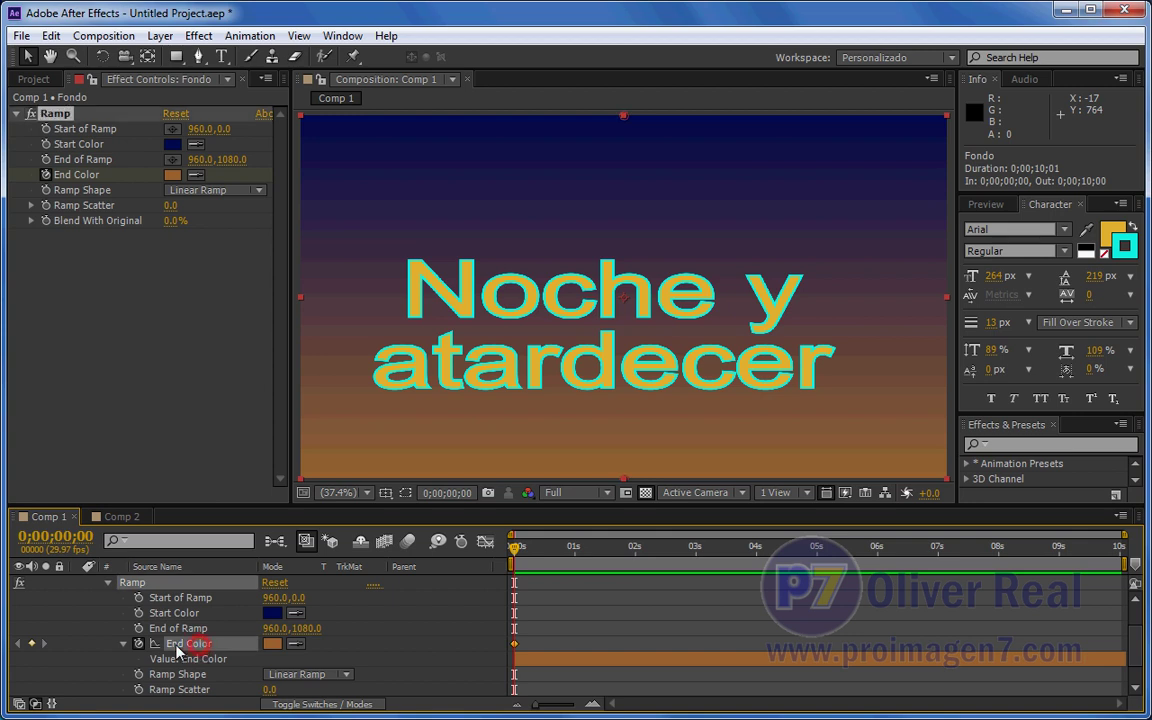
Step: Turn off End Color's stopwatch, deleting its 0s keyframe, then collapse Fondo's properties with U
scroll(203, 651, "up", 3)
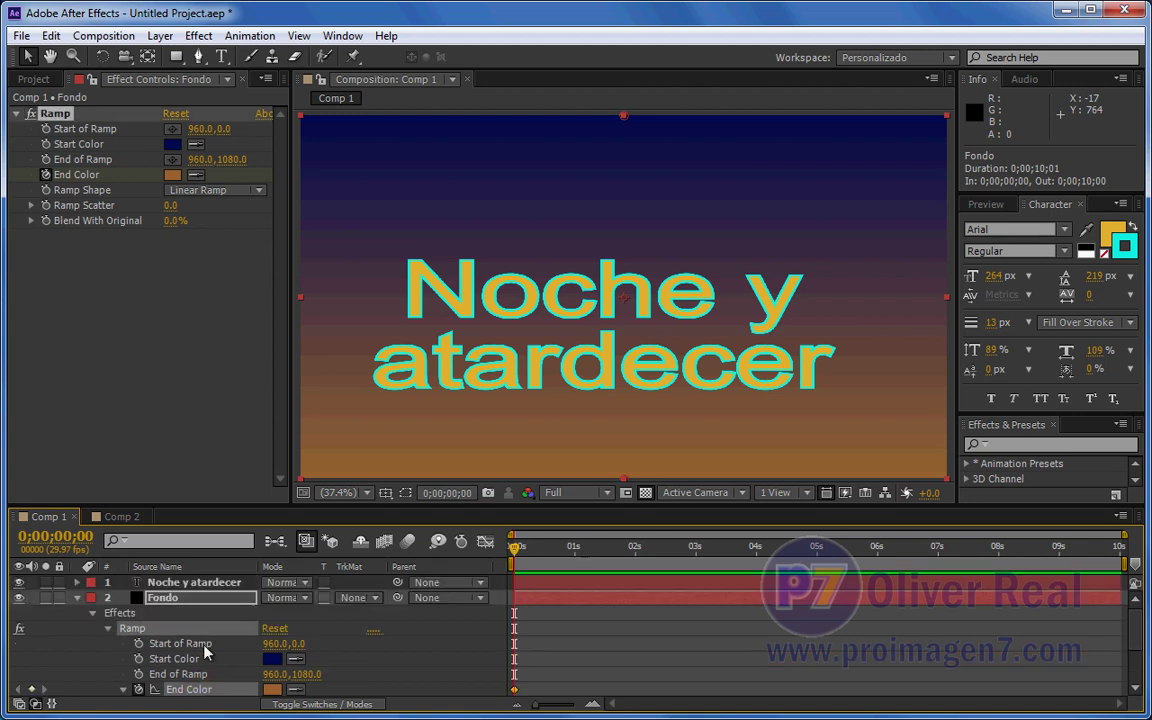
left_click(178, 599)
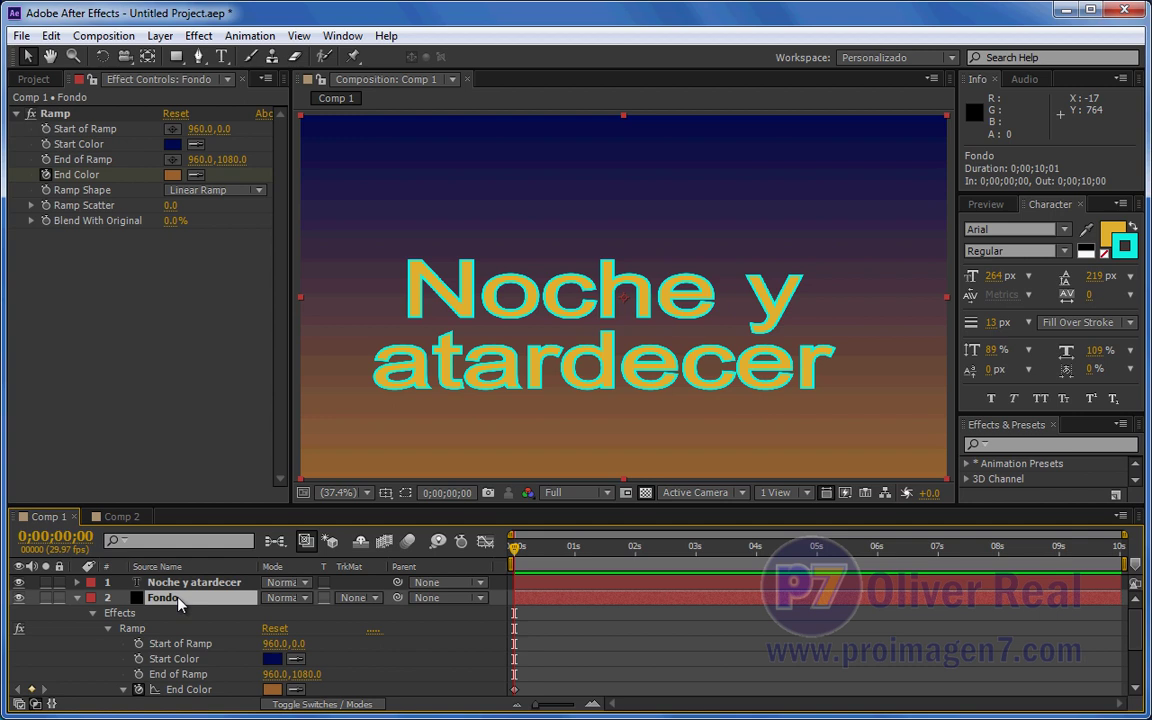
key("u")
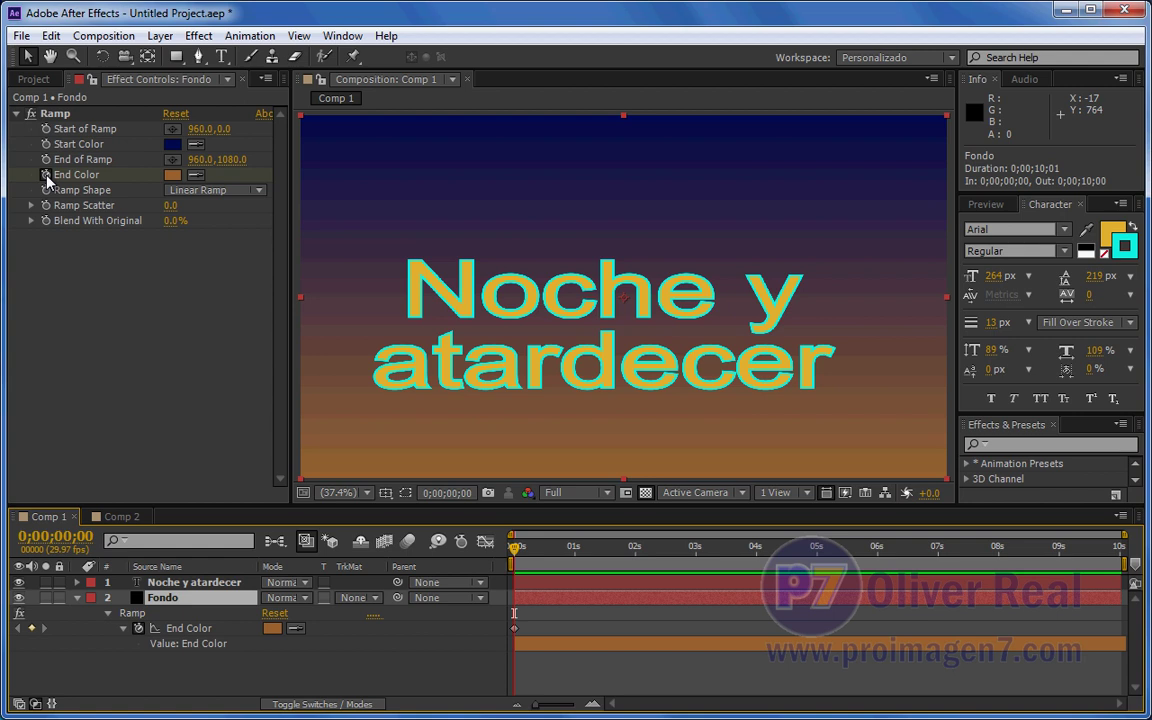
left_click(45, 175)
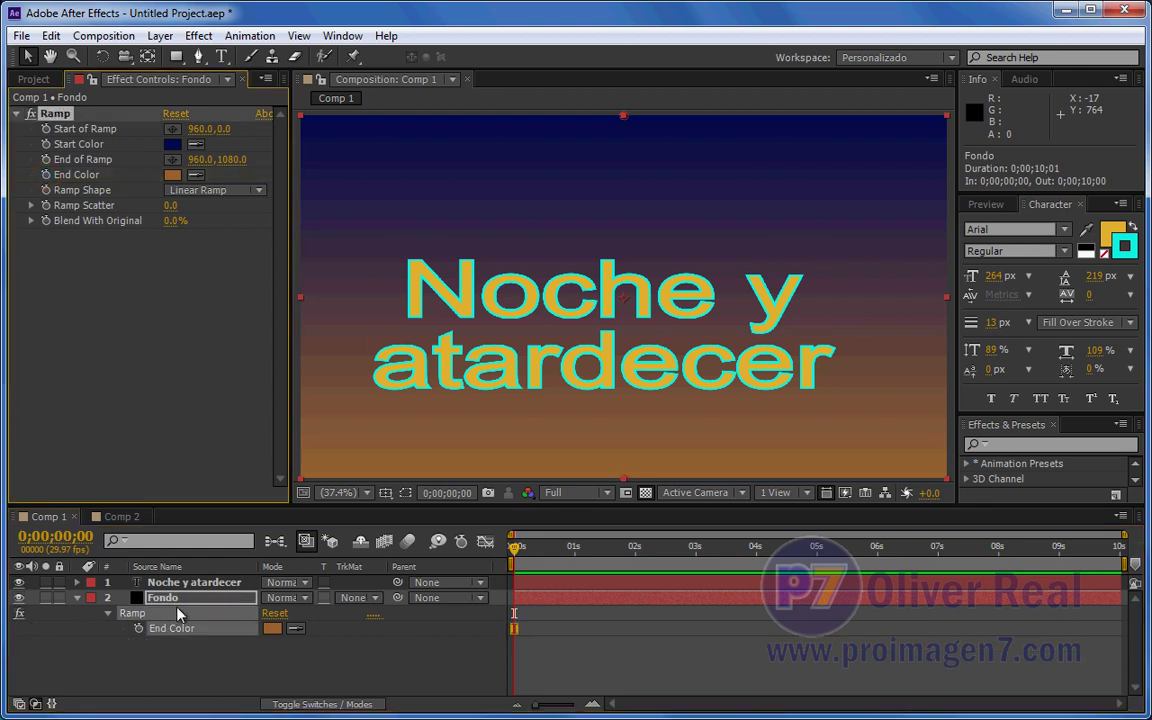
left_click(175, 600)
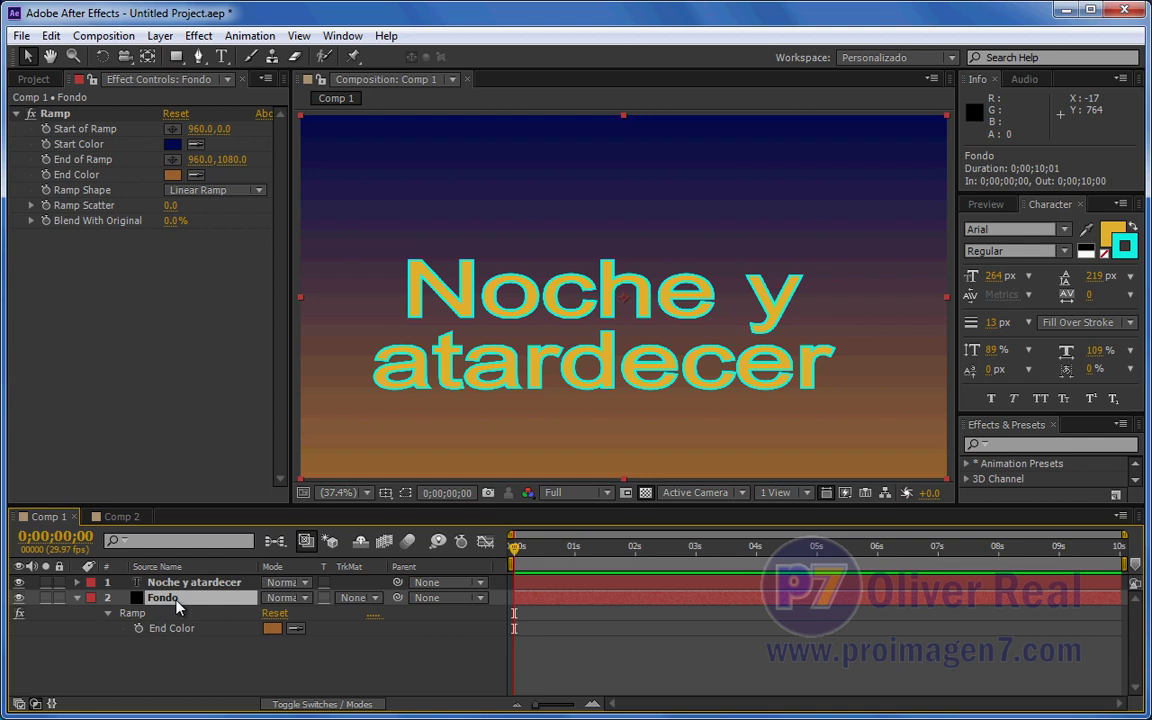
key("u")
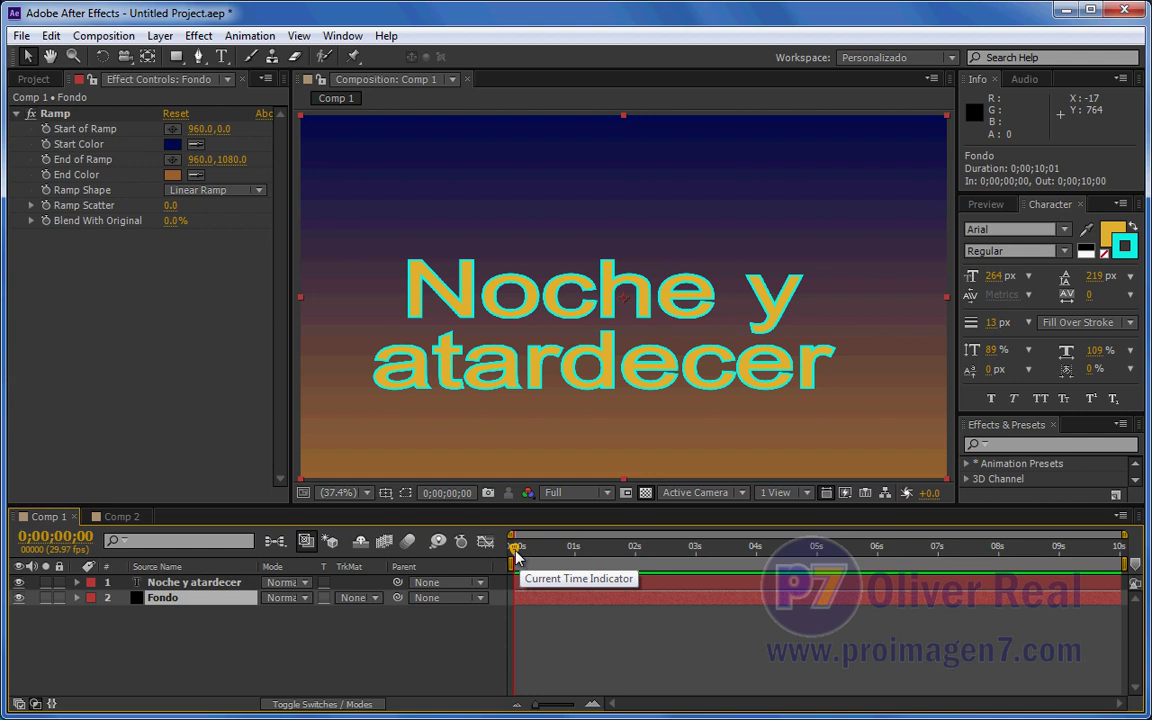
Step: Re-enable the End Color stopwatch for an orange keyframe at 0s and reveal it with U
left_click(46, 176)
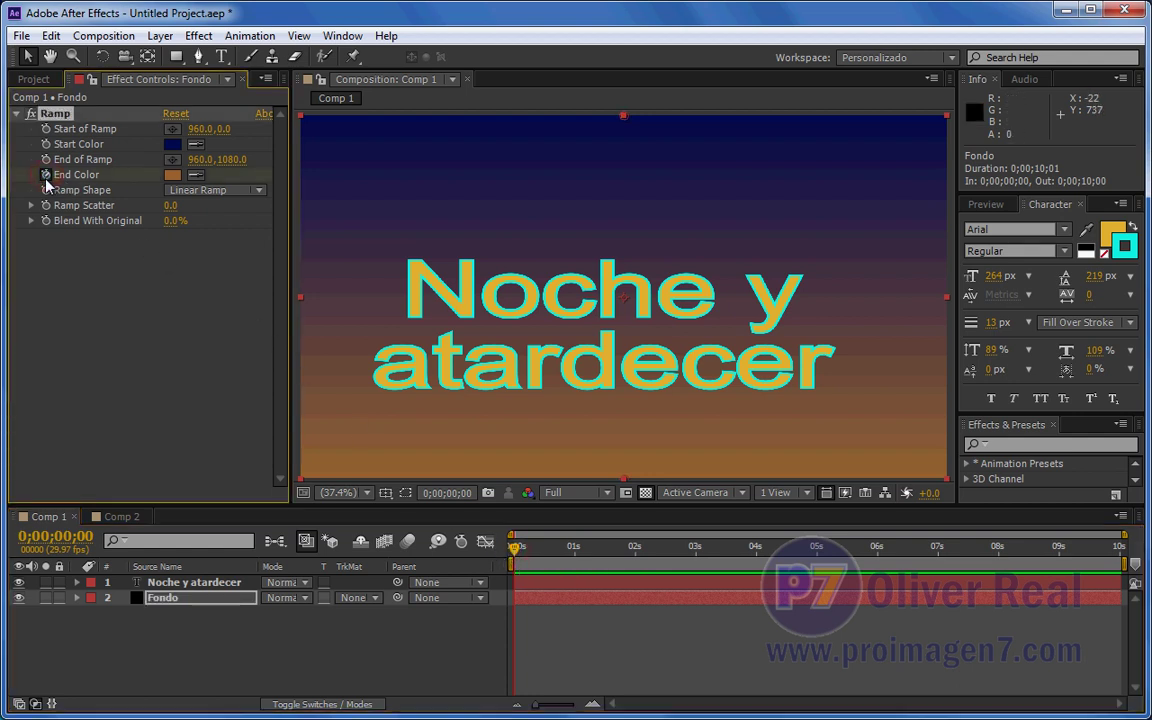
left_click(193, 603)
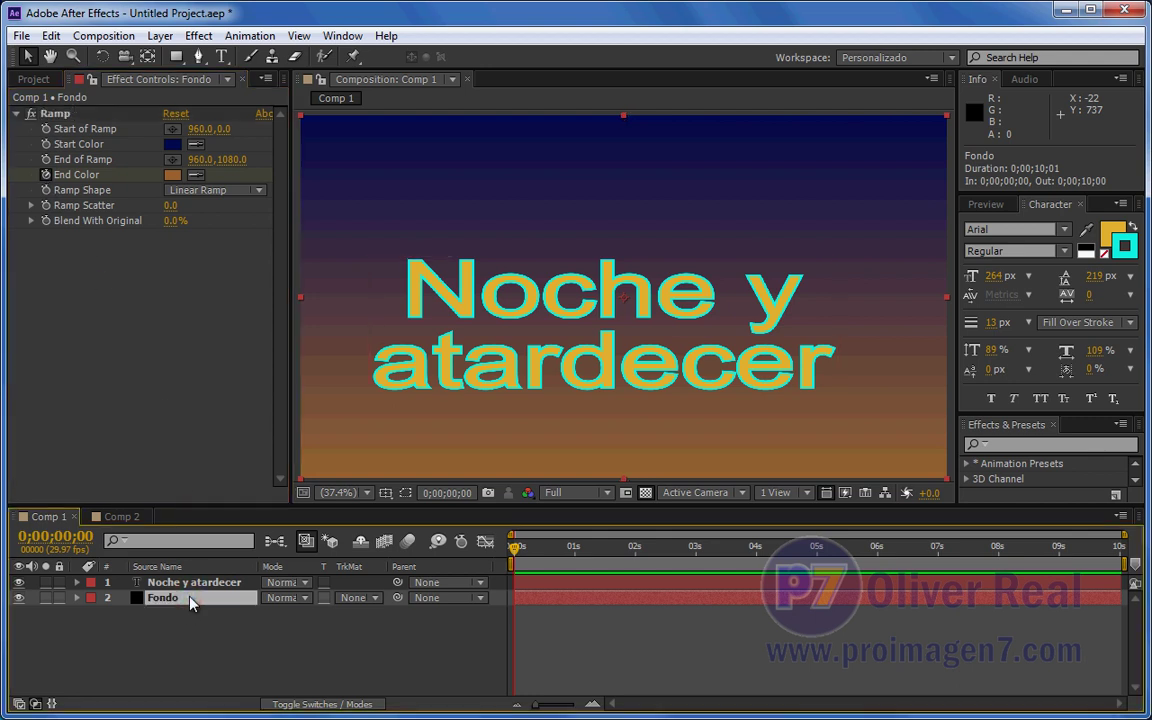
key("u")
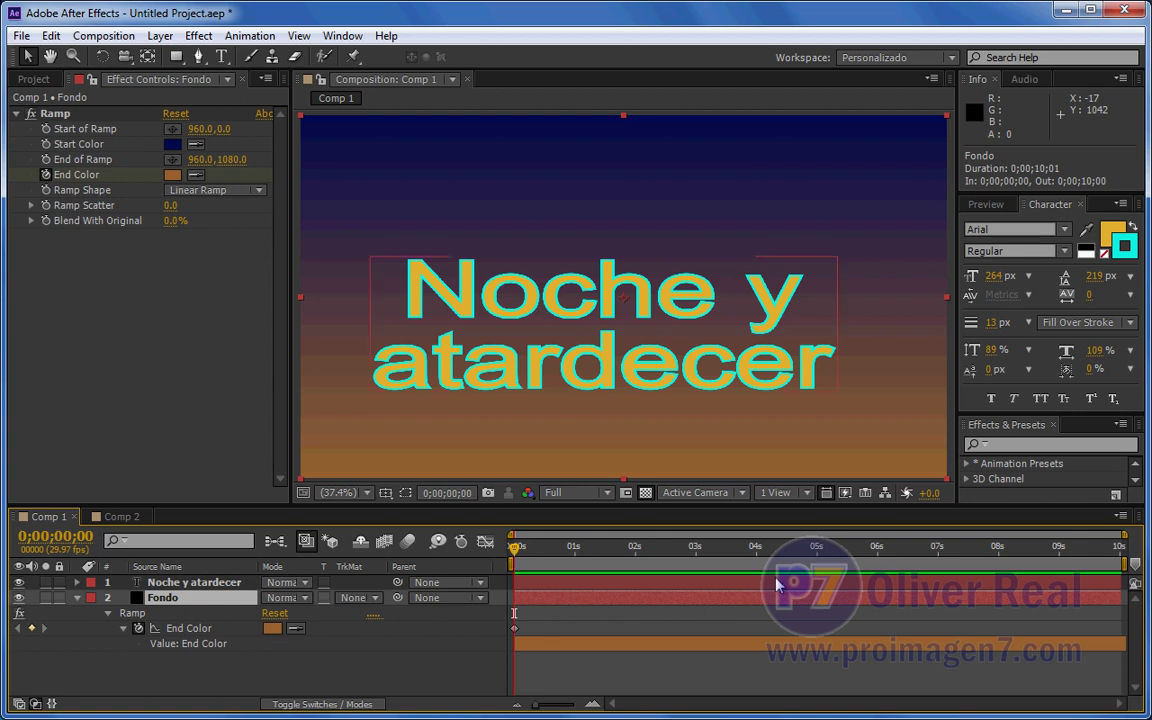
Step: At 0;00;08;00, set End Color to dark navy 0F045F, creating a second keyframe
left_click_drag(893, 553, 997, 553)
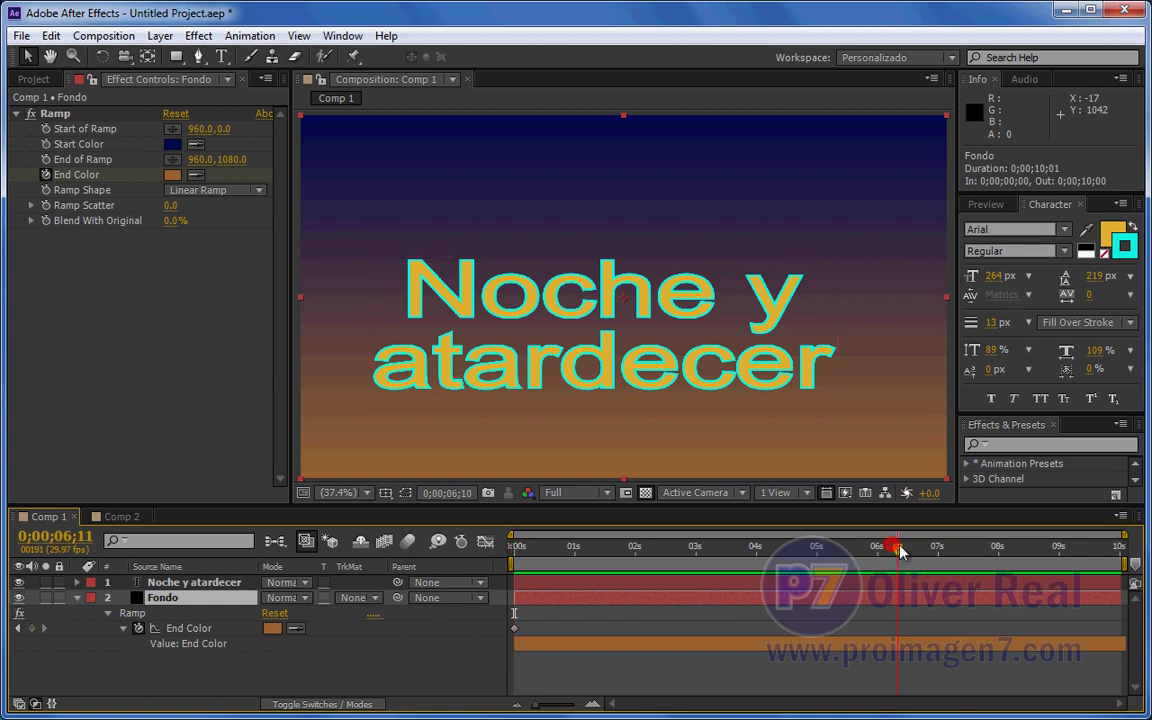
left_click(997, 553)
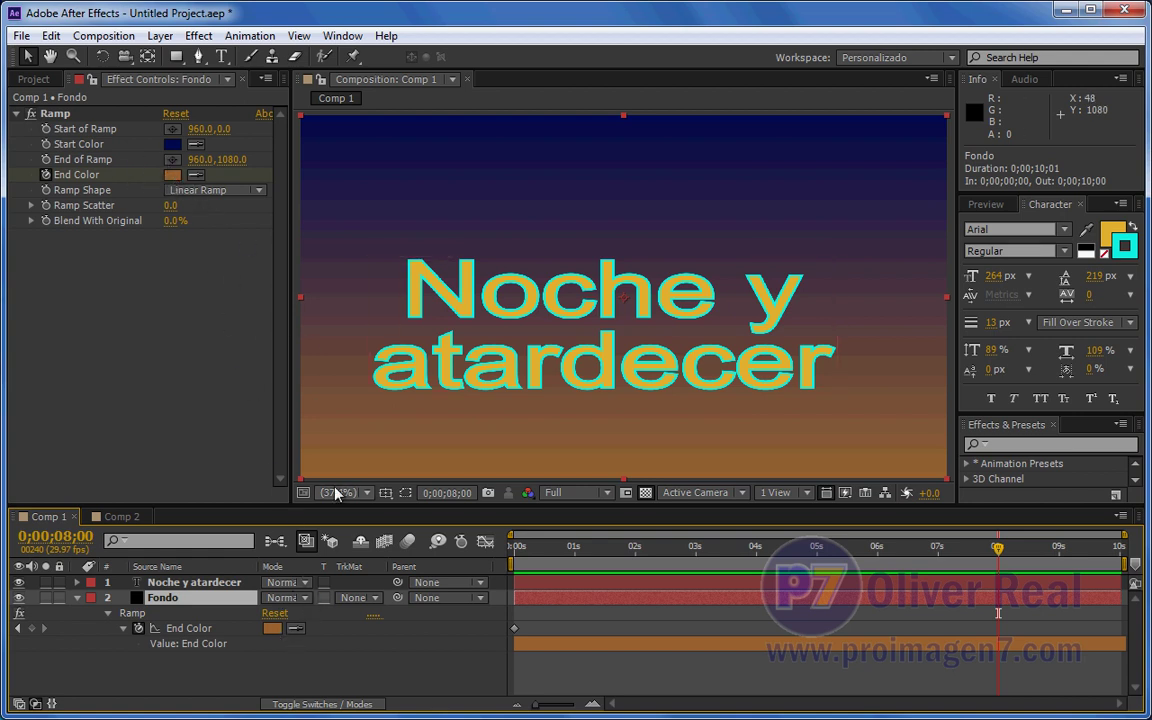
left_click(272, 628)
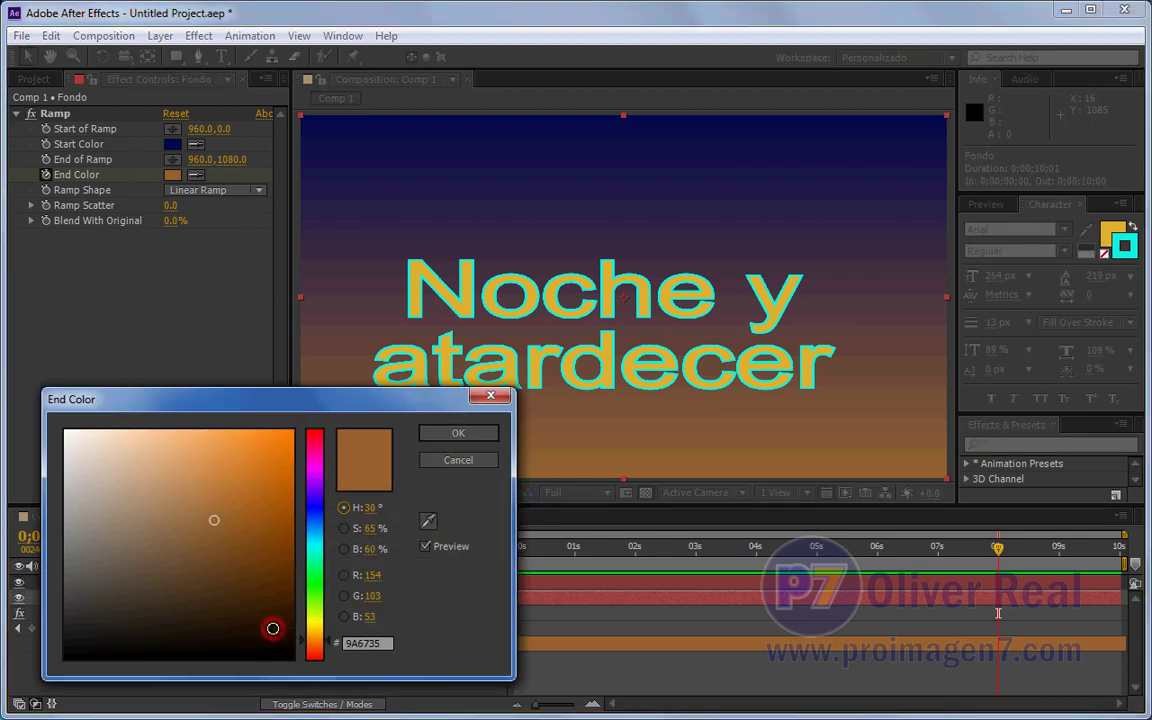
left_click(316, 505)
left_click_drag(257, 553, 283, 573)
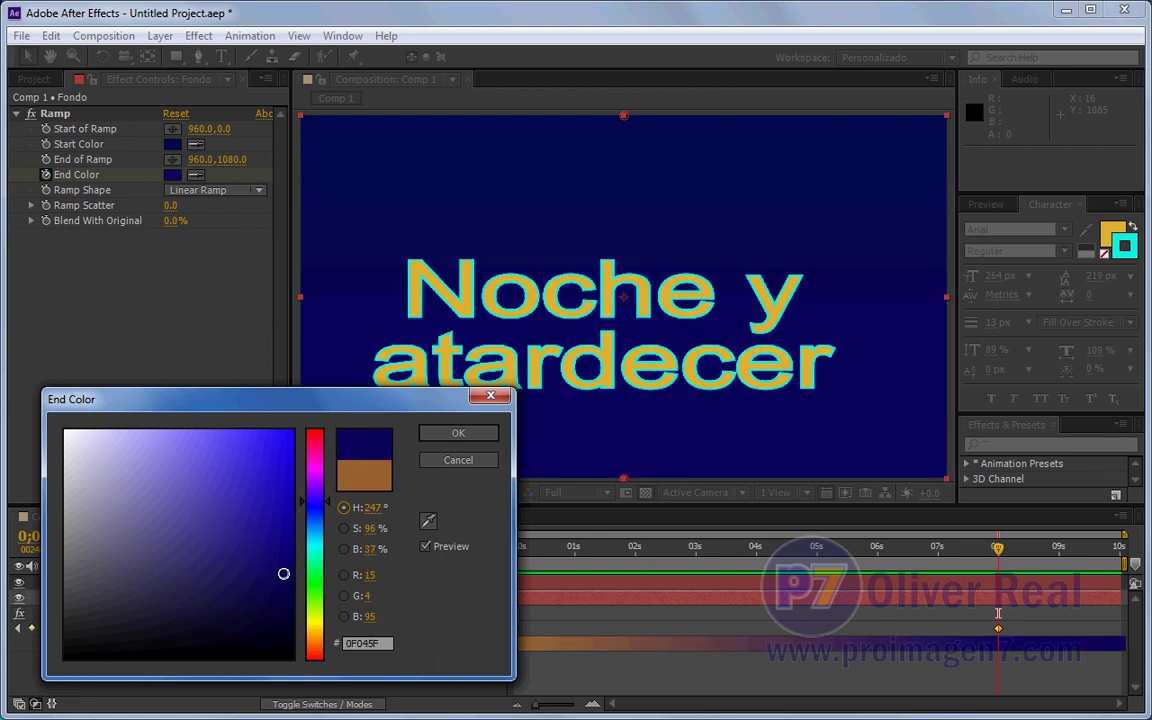
left_click(440, 434)
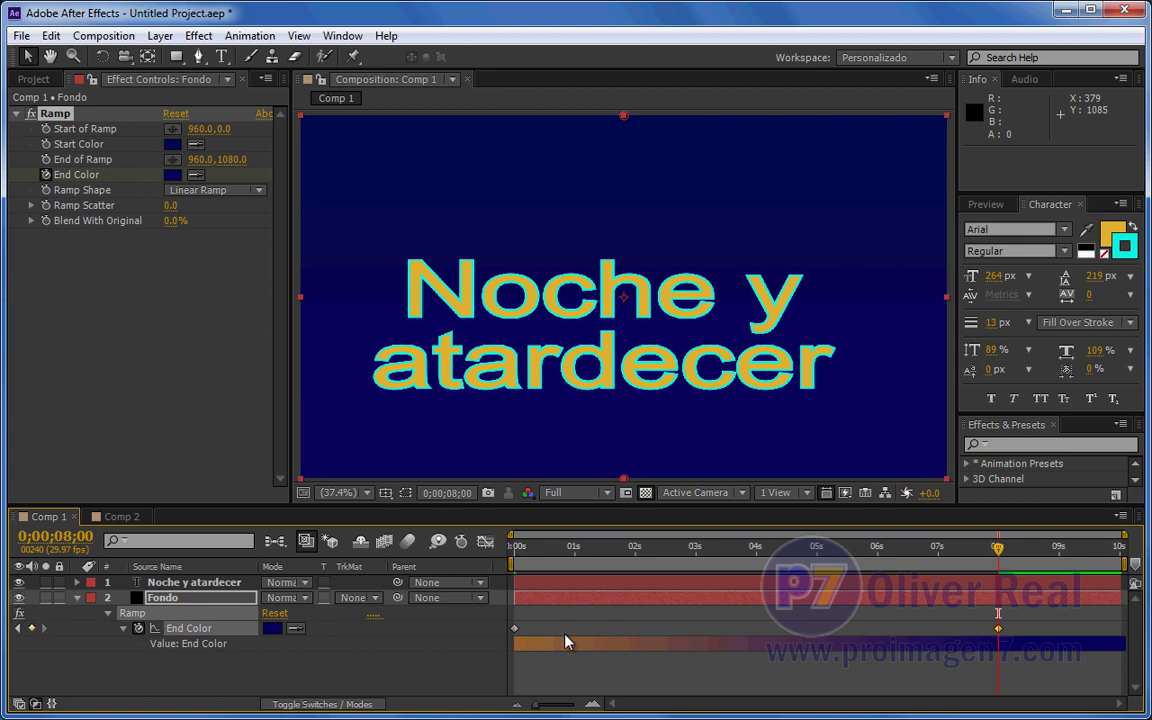
left_click(516, 549)
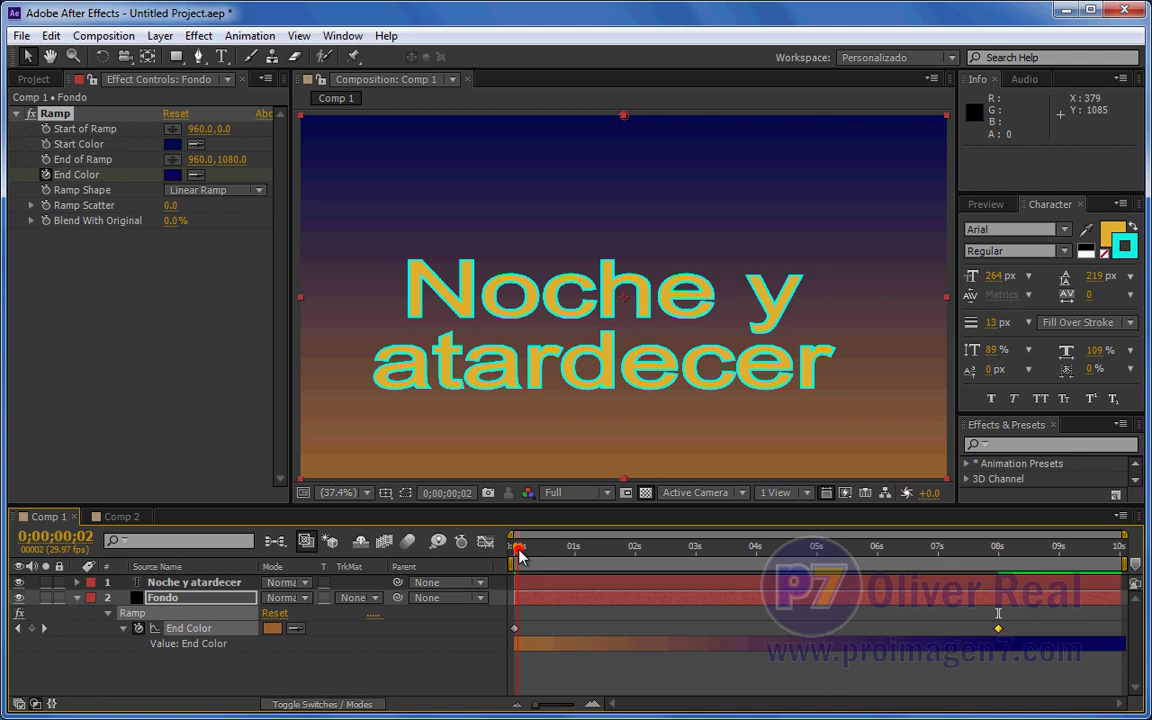
left_click_drag(518, 557, 940, 563)
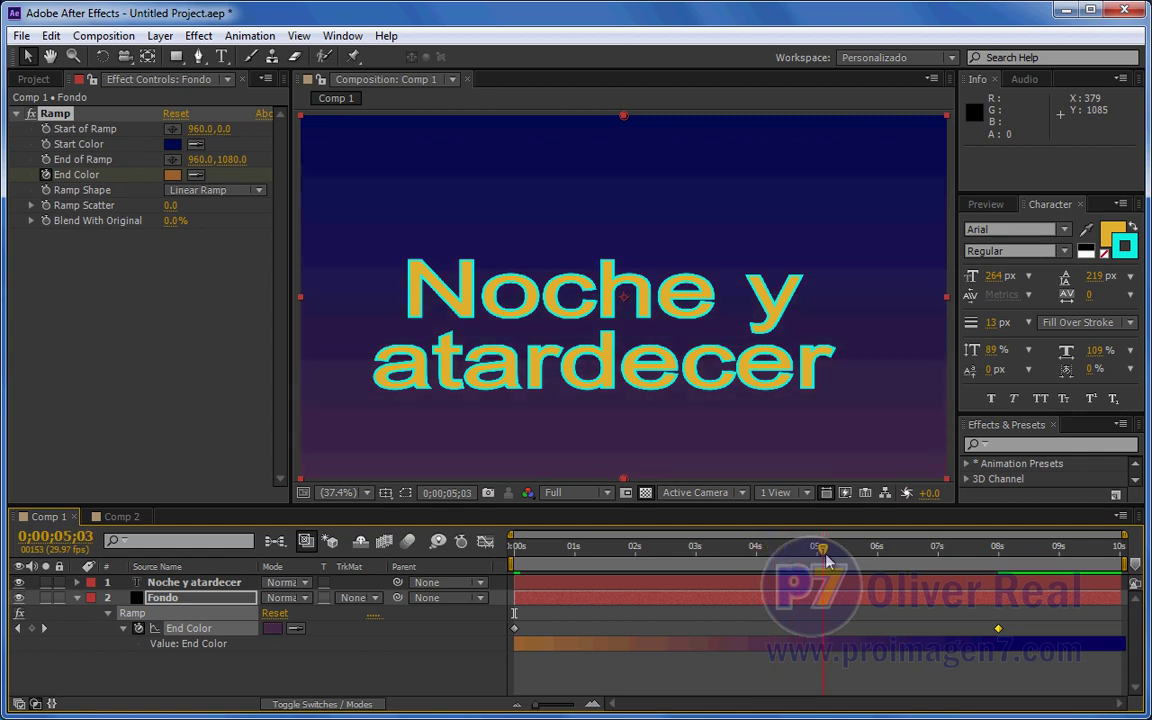
key("k")
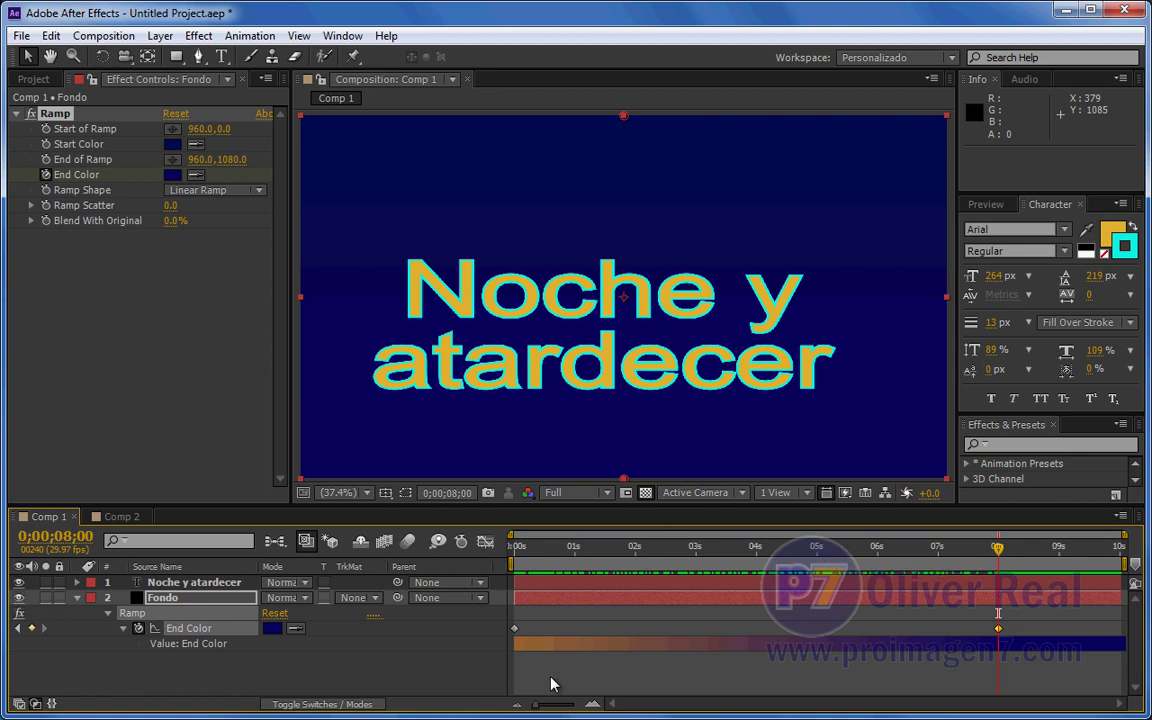
Step: Select the 0s and 8s End Color keyframes, then reopen the picker showing 0F045F at 8s
left_click(514, 630)
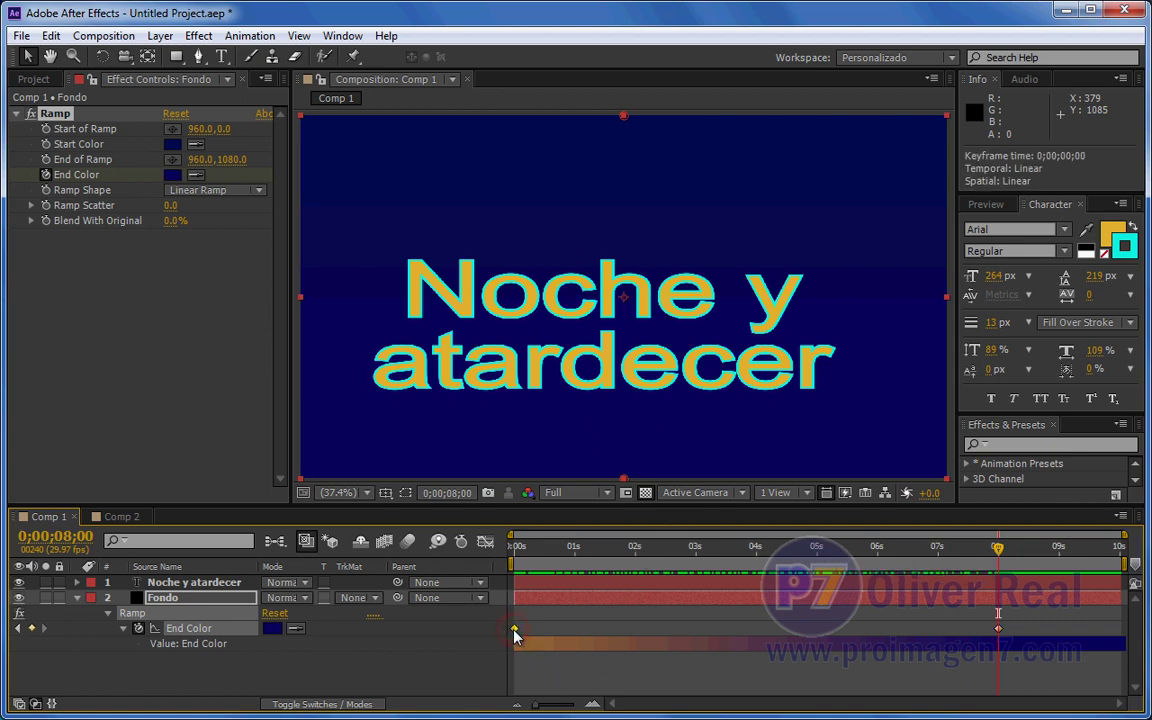
left_click(998, 629)
left_click(514, 628)
left_click(998, 628)
left_click(272, 630)
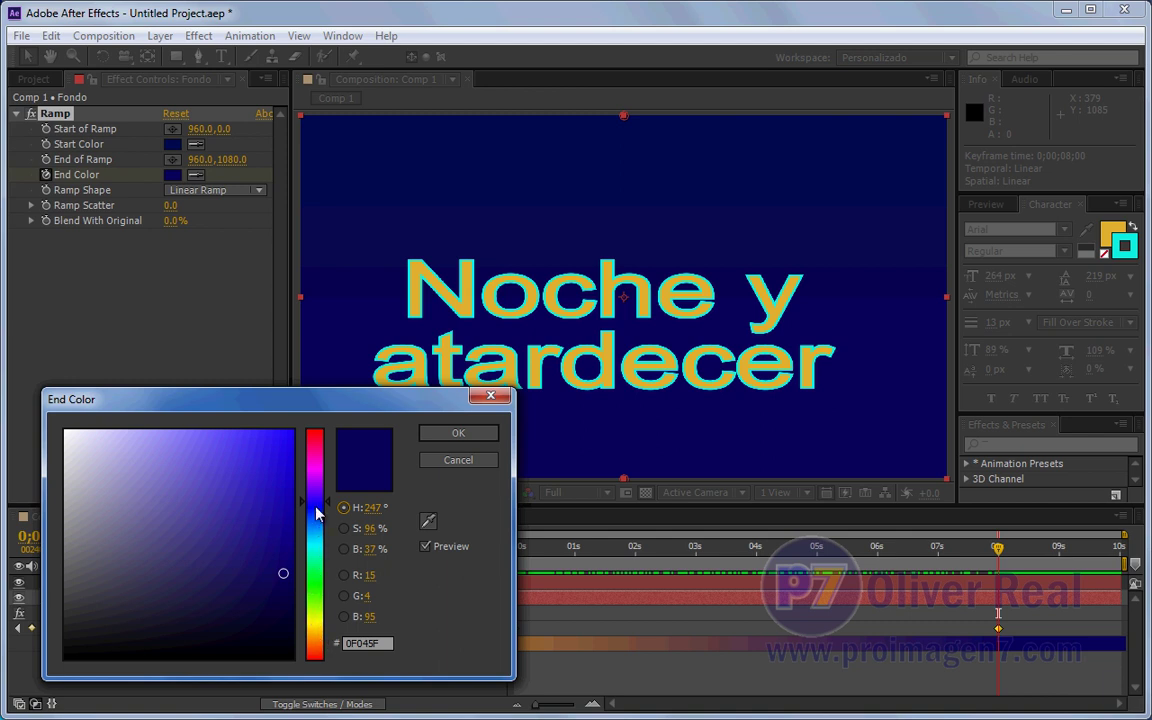
Step: Keep the dark blue End Color and move the playhead to 0;00;03;22
left_click(479, 436)
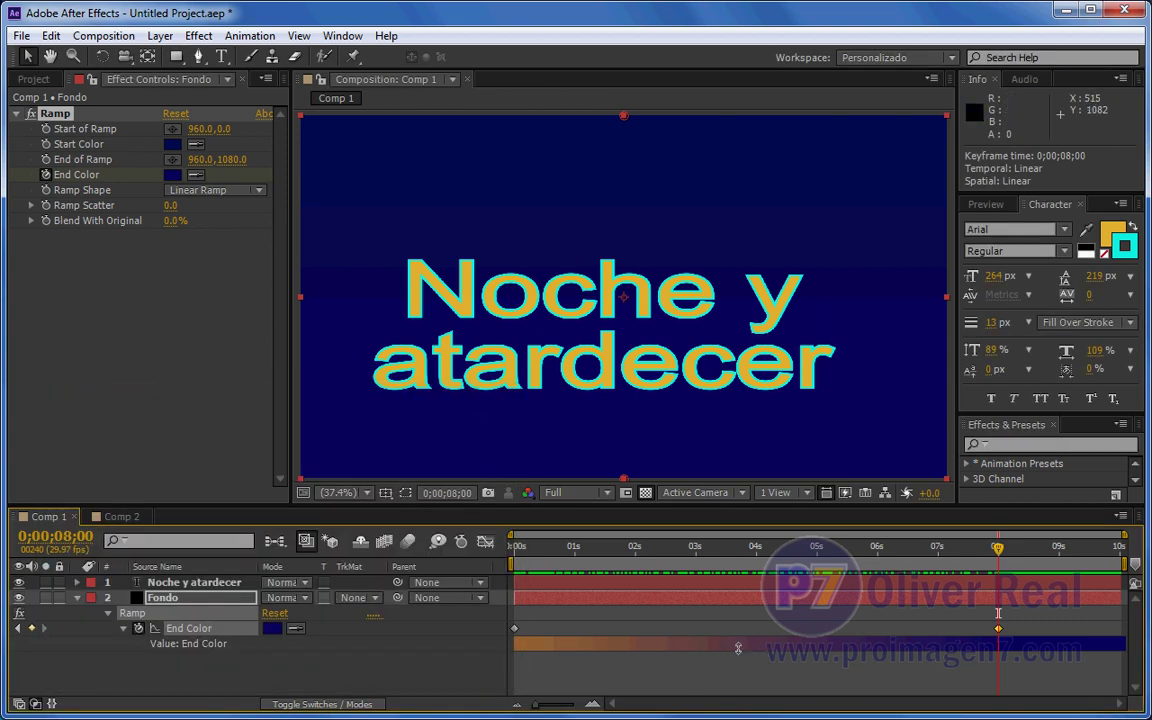
left_click(741, 552)
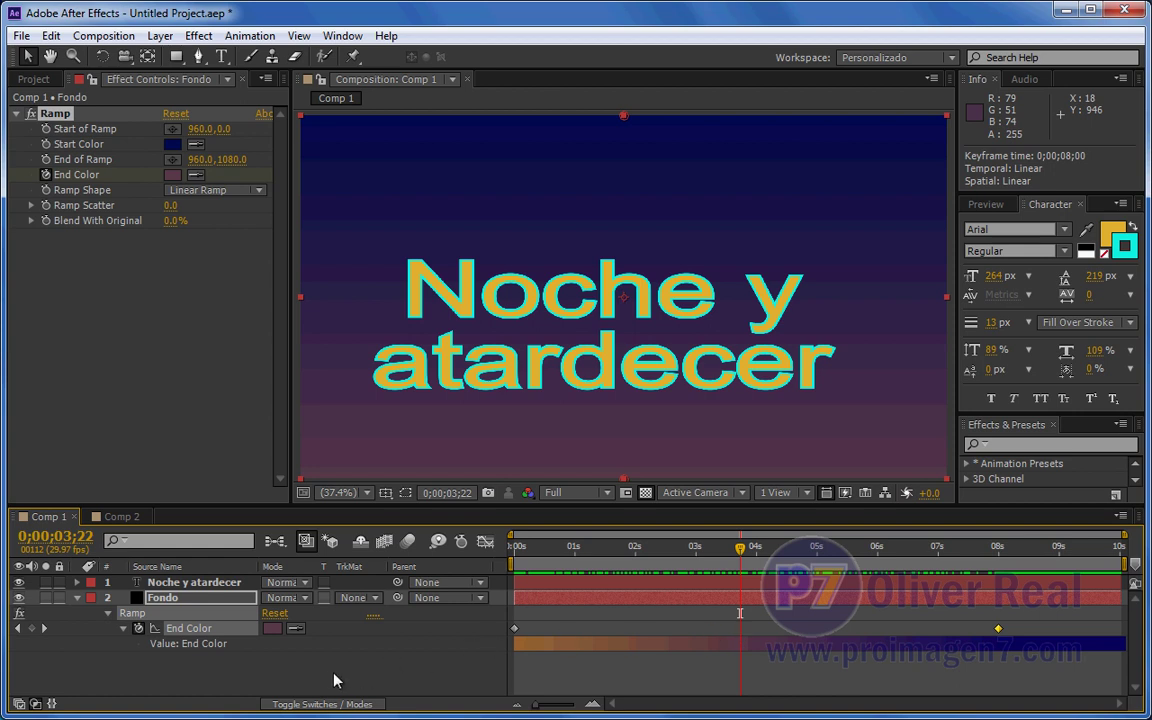
Step: Change the End Color at 0;00;03;22 to bright green 23BC2E, creating a keyframe
left_click(274, 628)
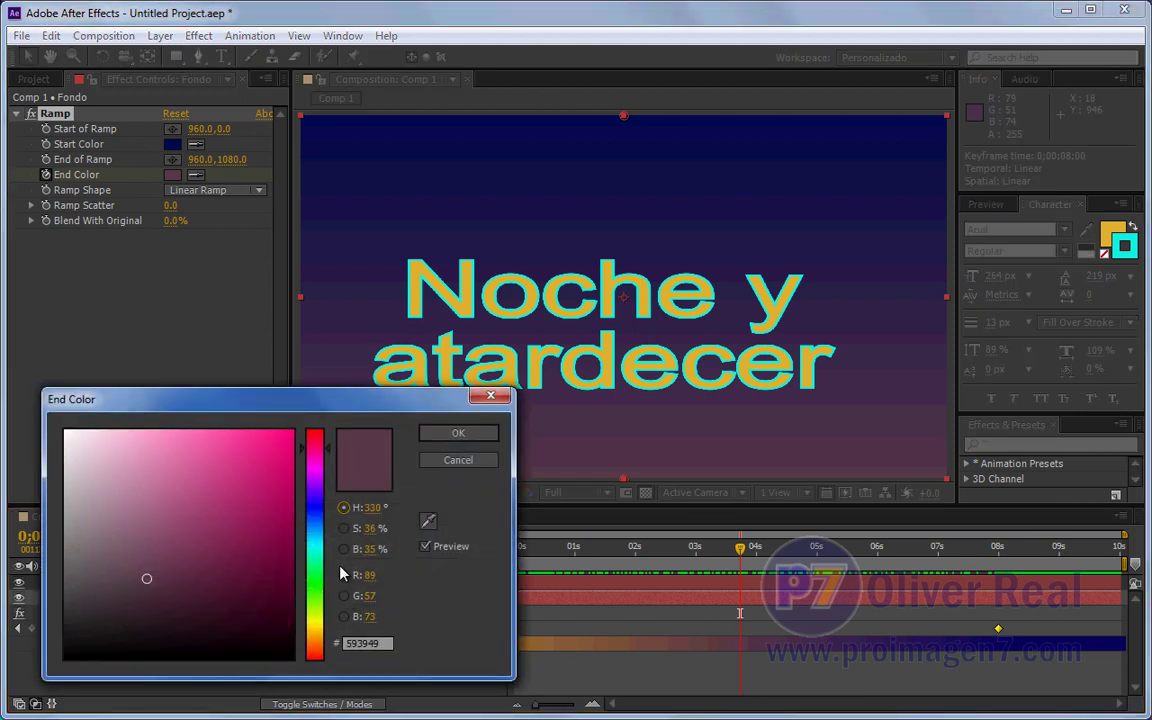
left_click(314, 585)
left_click(250, 489)
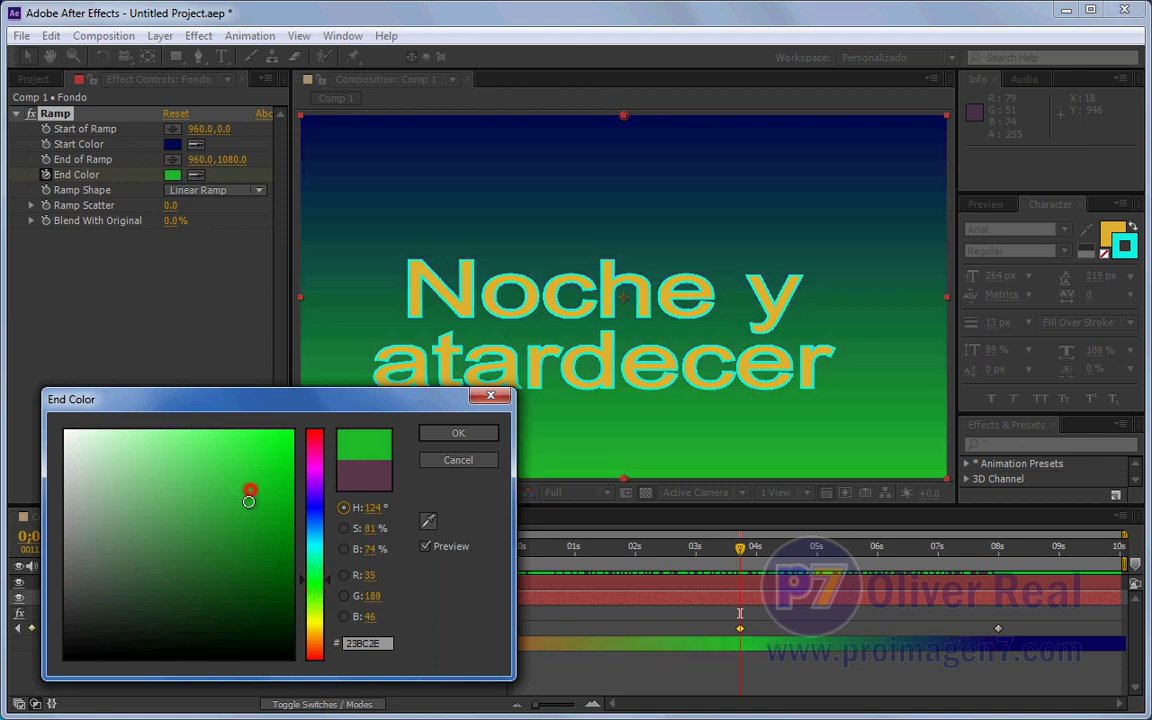
left_click(472, 437)
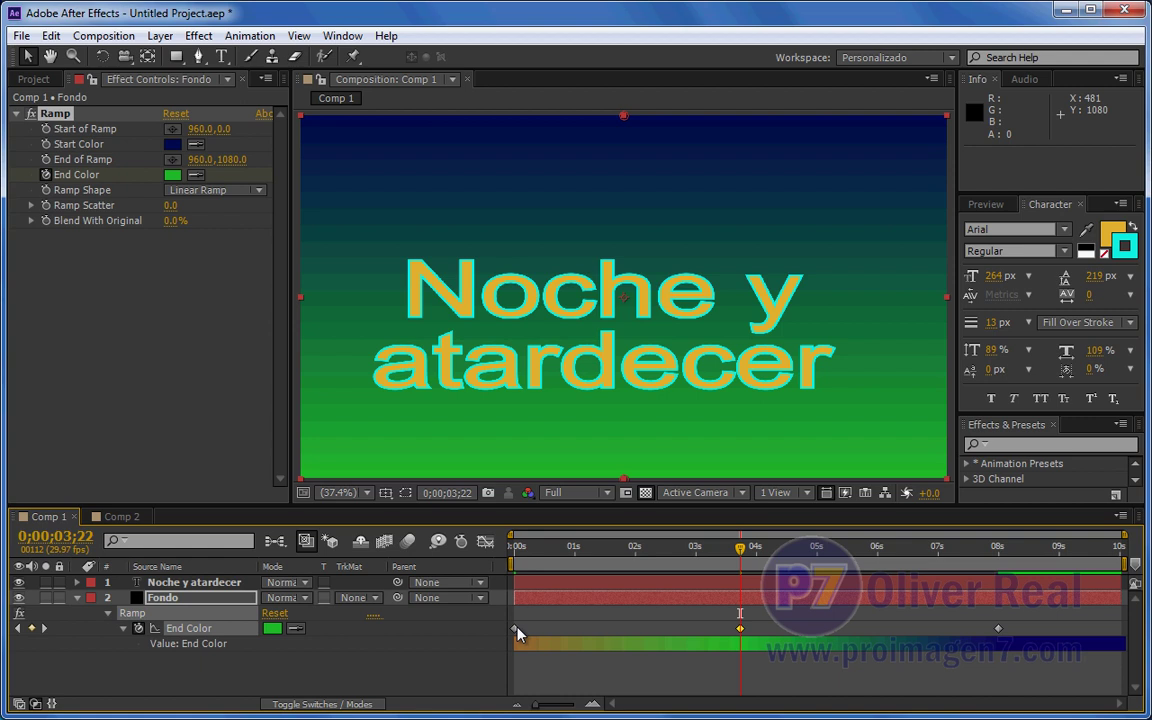
Step: Select the green End Color keyframe at 03;22 and delete it
left_click(740, 628)
left_click(740, 628)
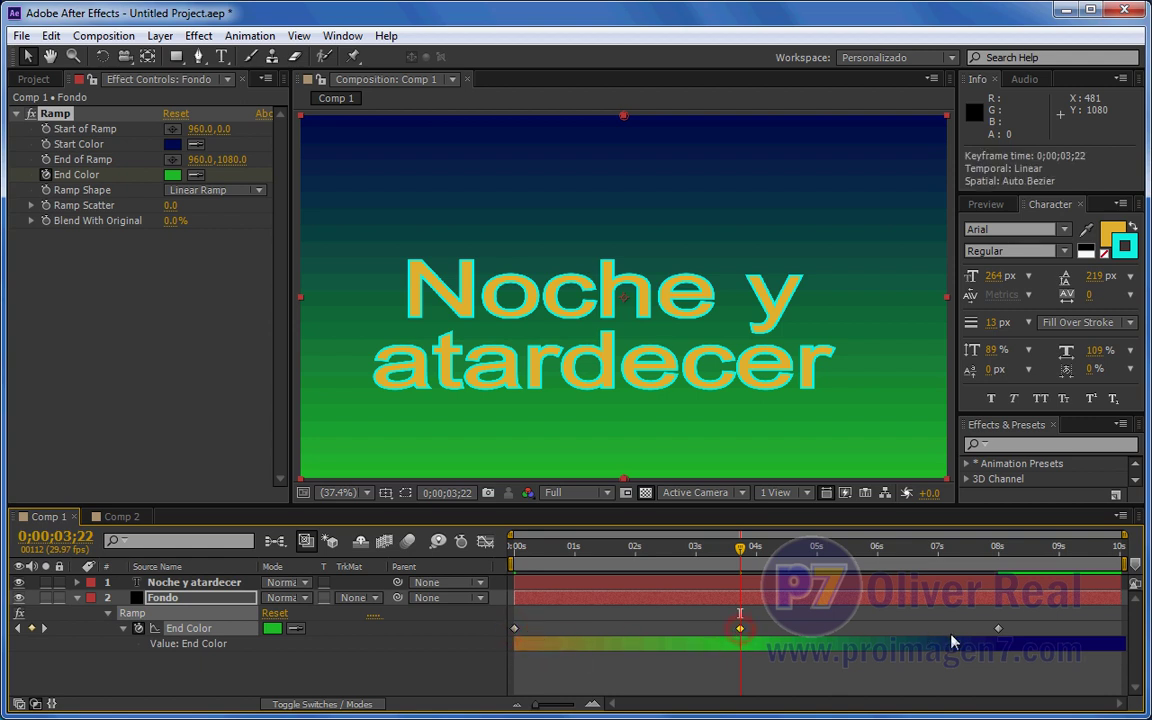
left_click(998, 629)
left_click(740, 629)
key("Delete")
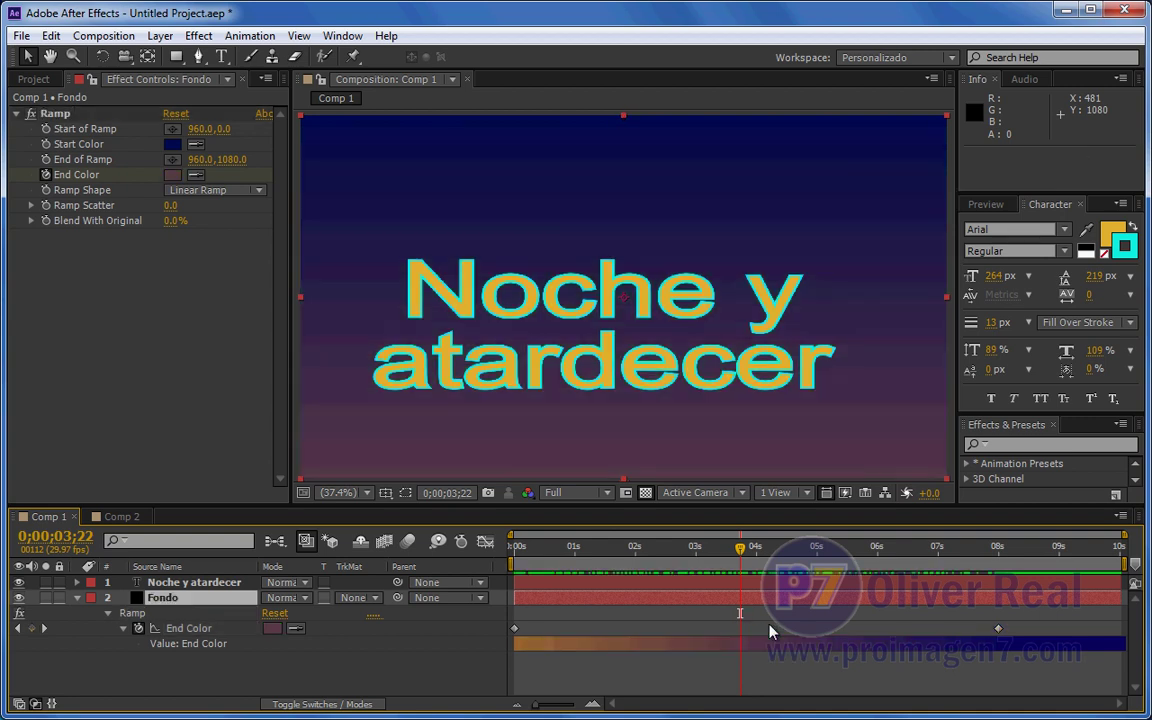
left_click(515, 629)
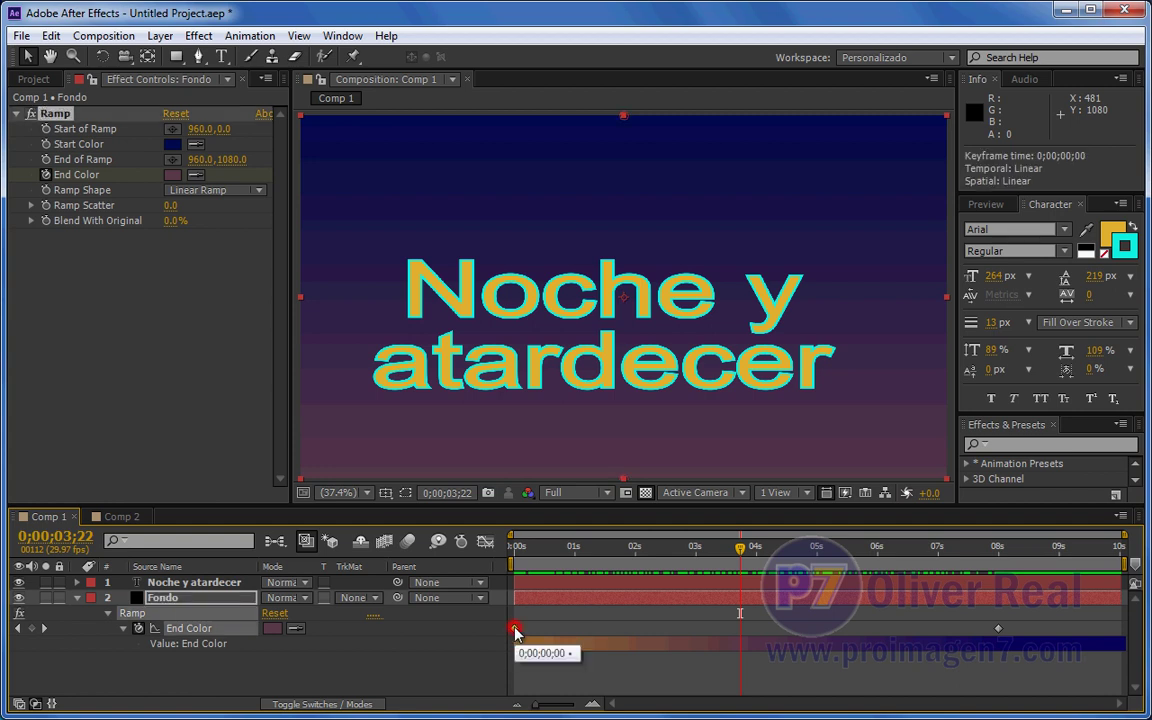
Step: Add an End Color keyframe at 03;22 holding the mauve in-between value
left_click(998, 629)
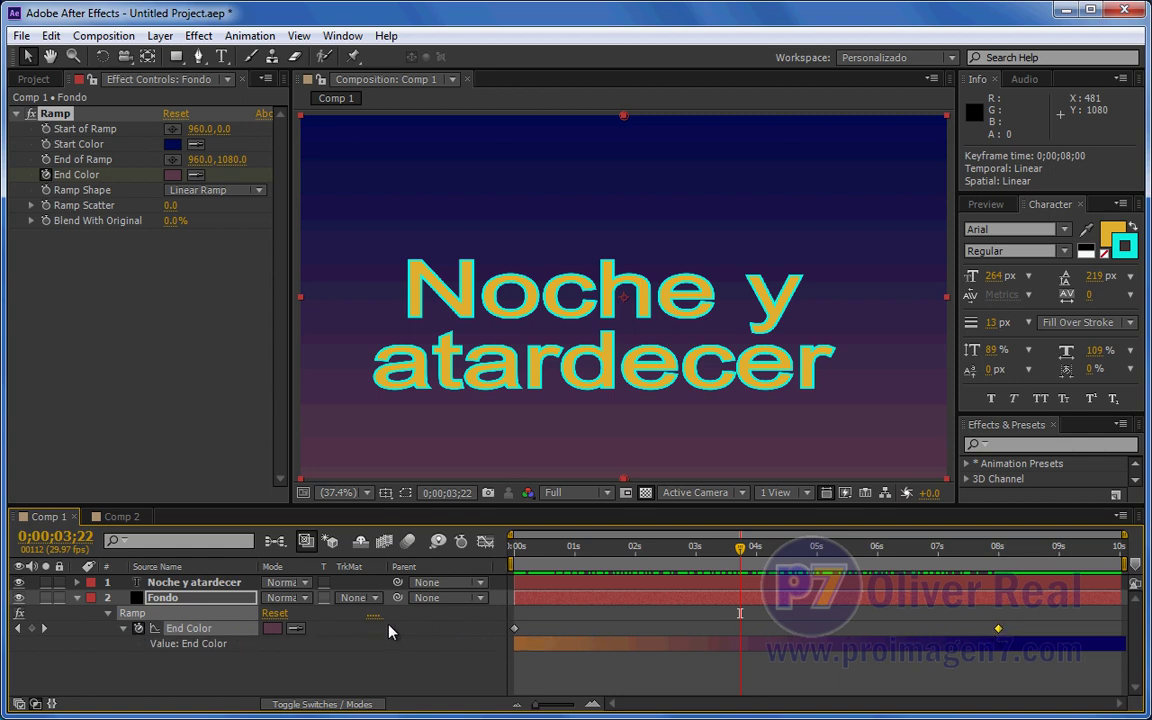
left_click(31, 628)
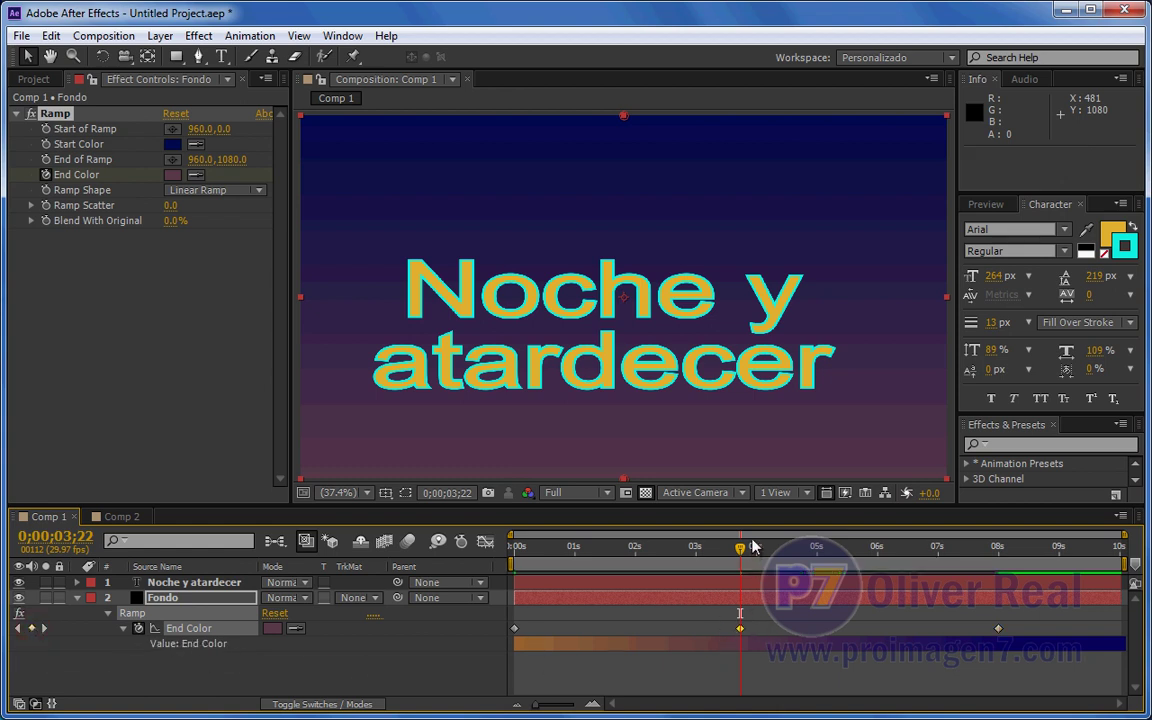
left_click(740, 628)
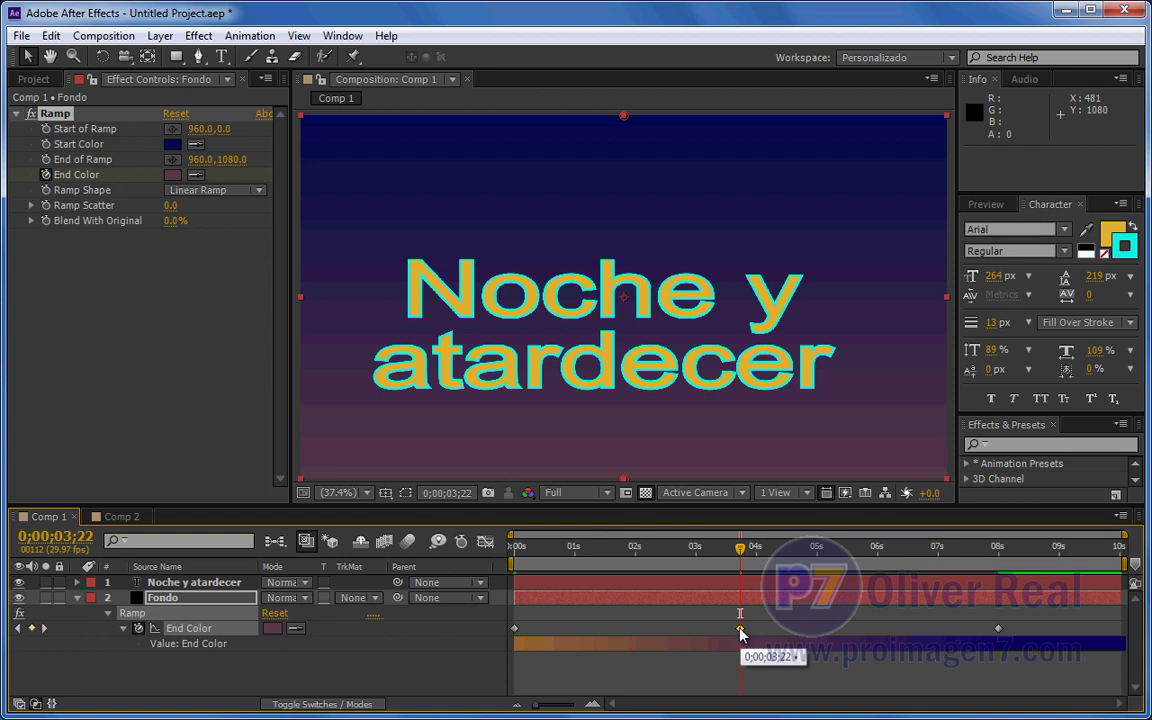
left_click_drag(739, 628, 571, 628)
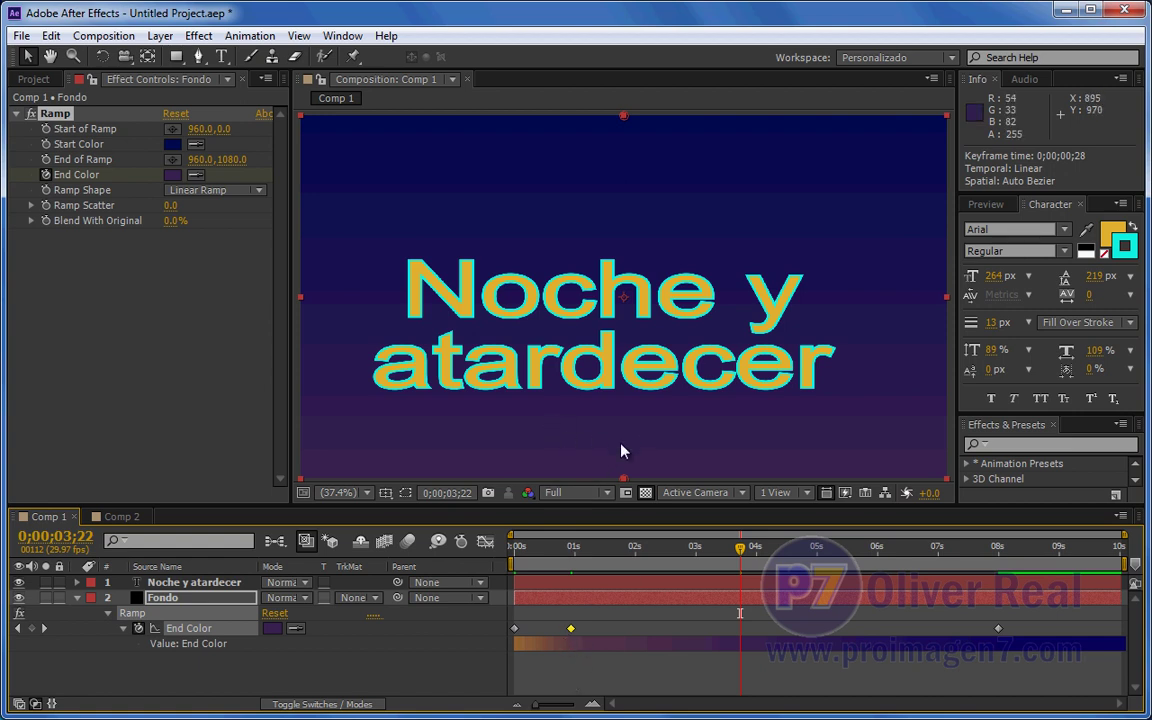
left_click_drag(570, 629, 944, 628)
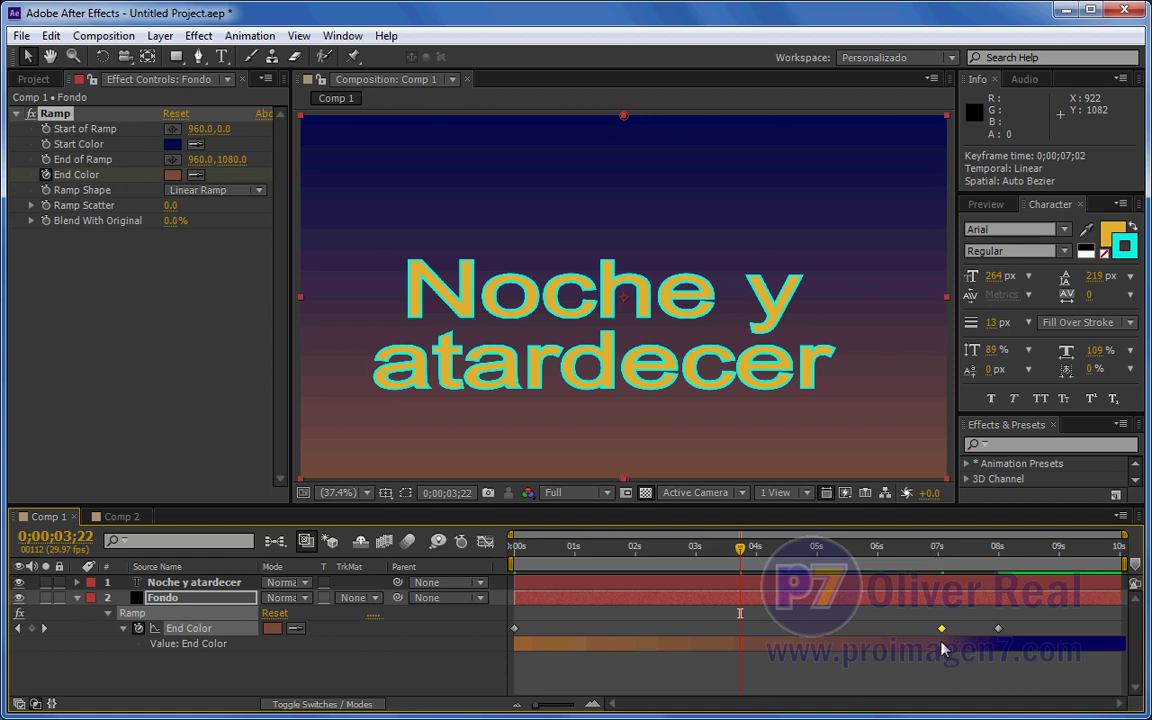
left_click_drag(942, 629, 740, 630)
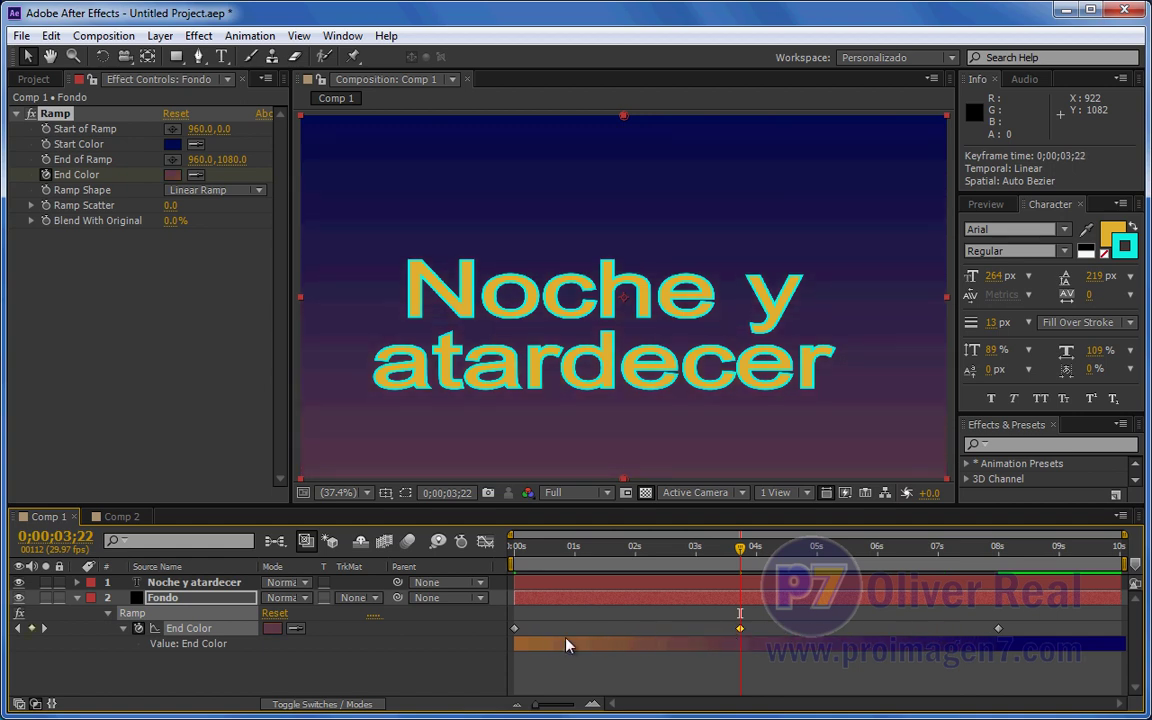
Step: Step through the End Color keyframes at 0s, 03;22 and 8s, then remove the 03;22 one
left_click(740, 628)
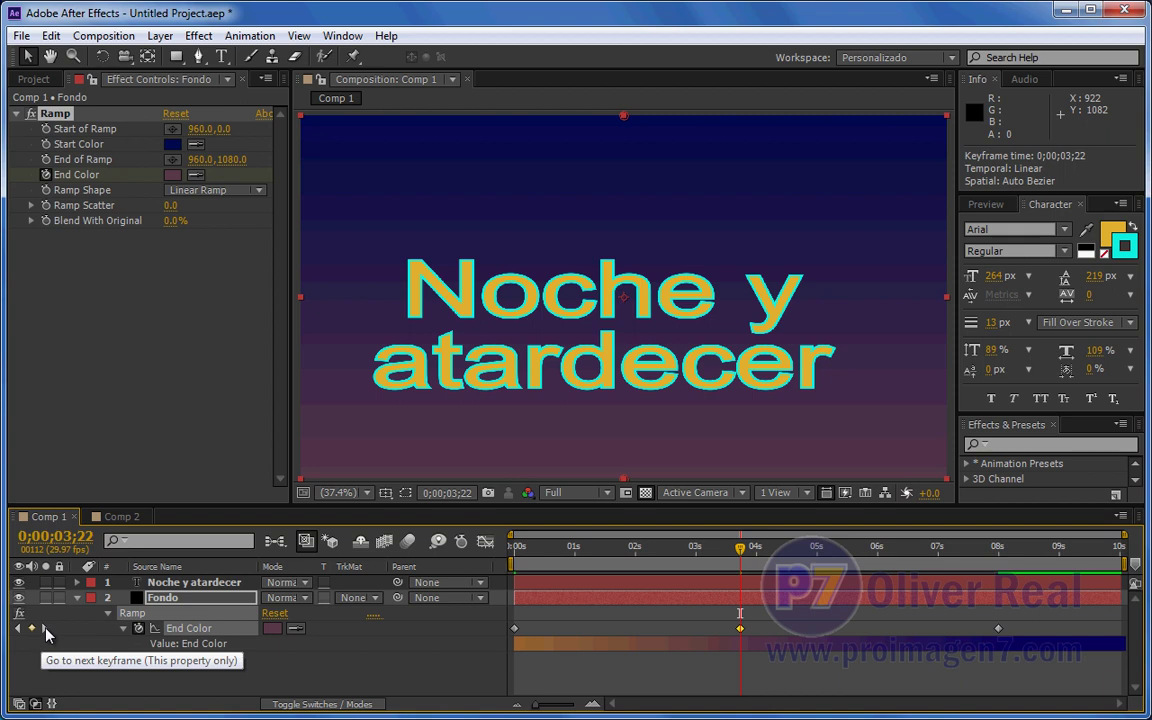
left_click(44, 629)
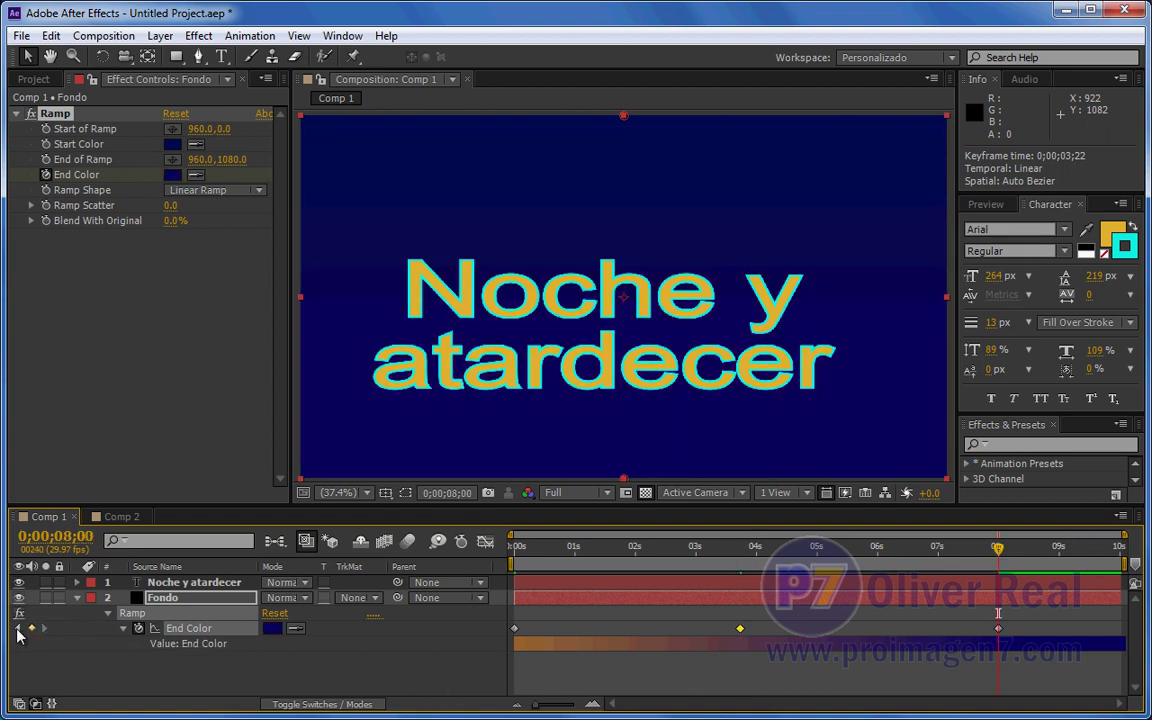
left_click(18, 629)
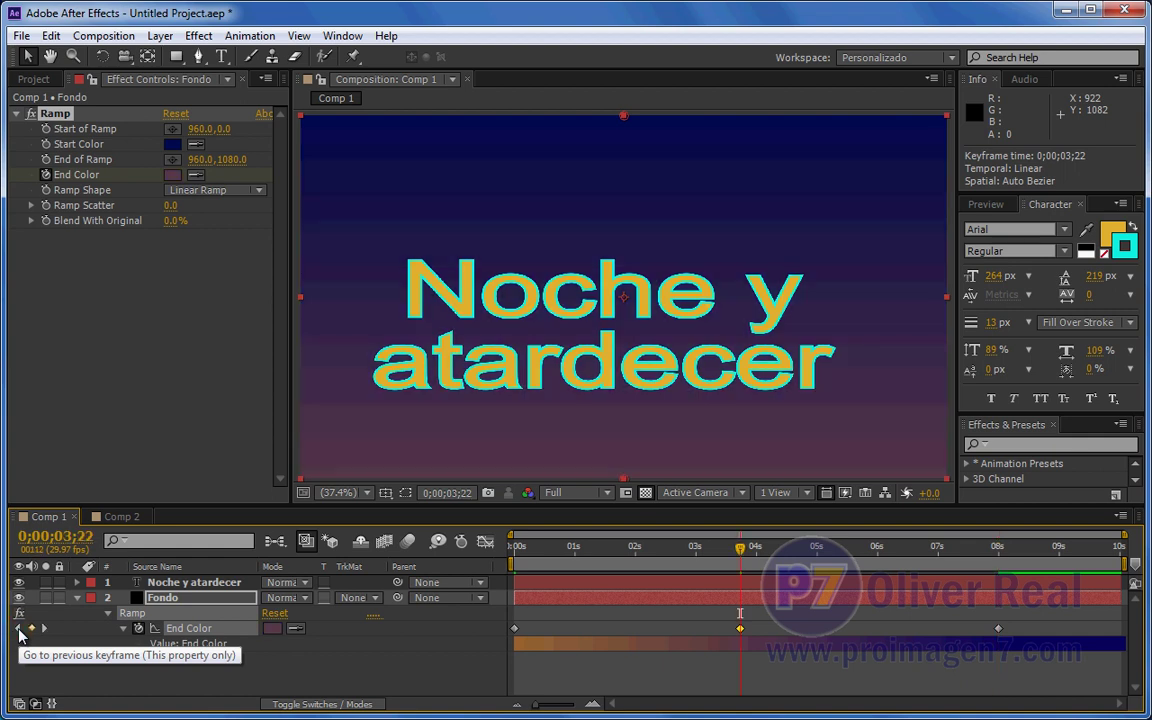
left_click(18, 629)
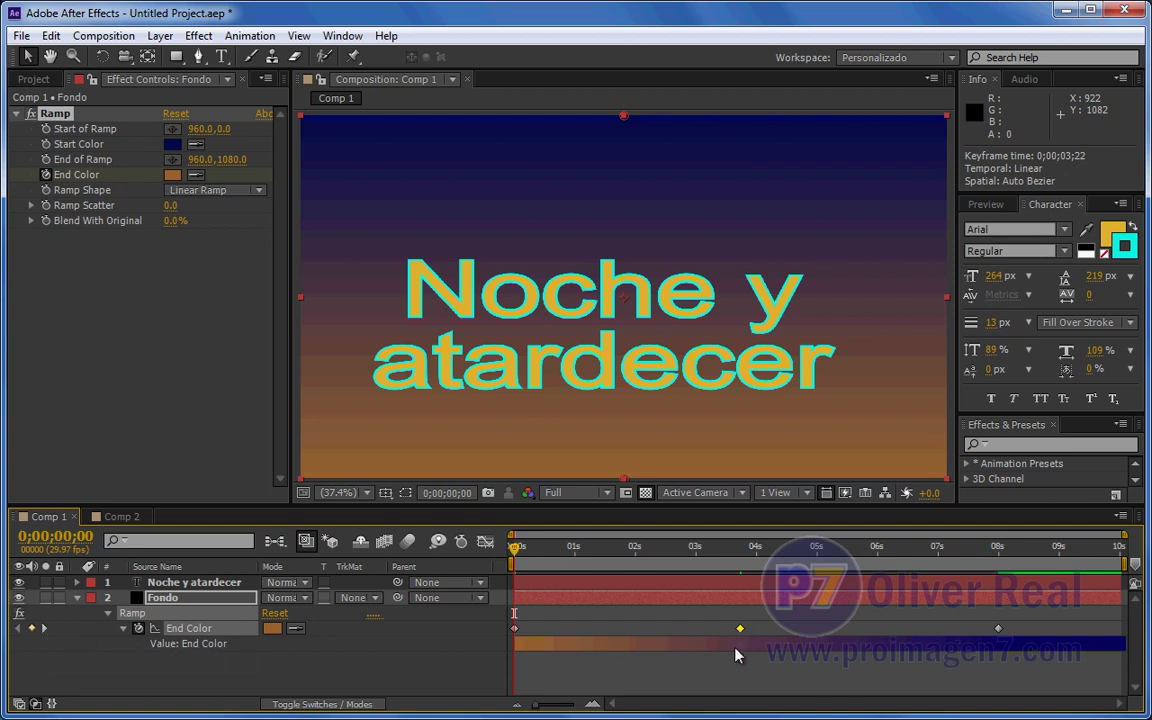
left_click(44, 629)
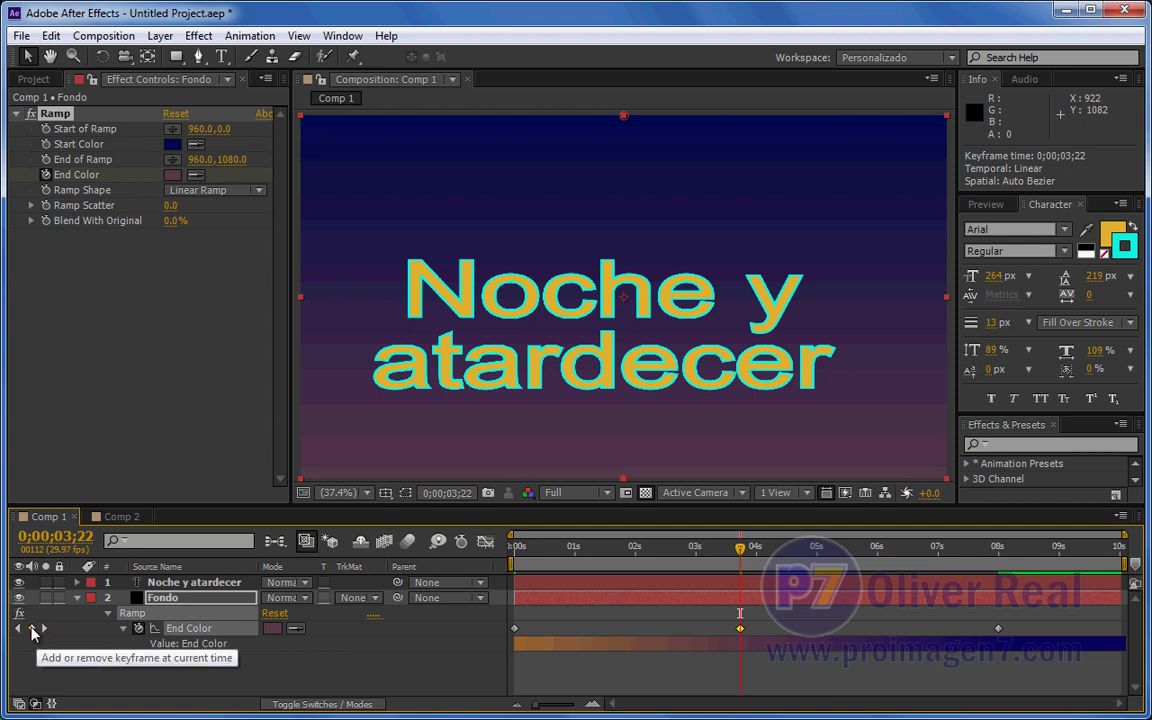
left_click(31, 629)
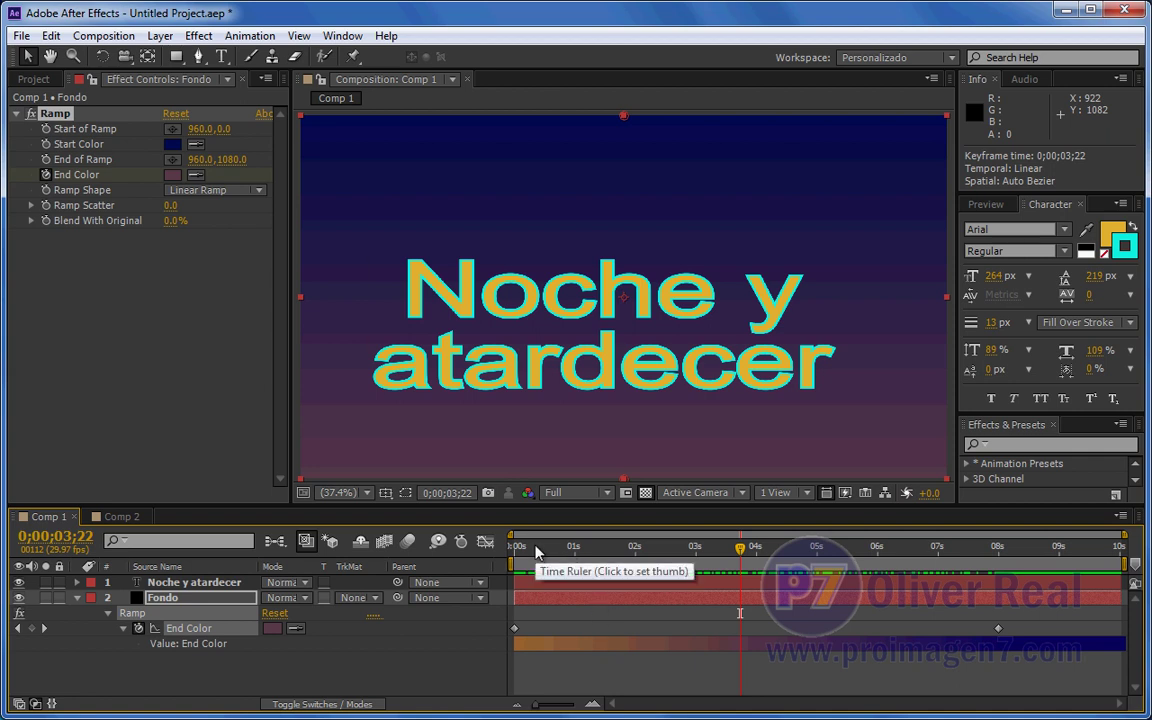
Step: Scrub through the timeline to preview the orange-to-navy End Color animation
left_click_drag(536, 551, 505, 551)
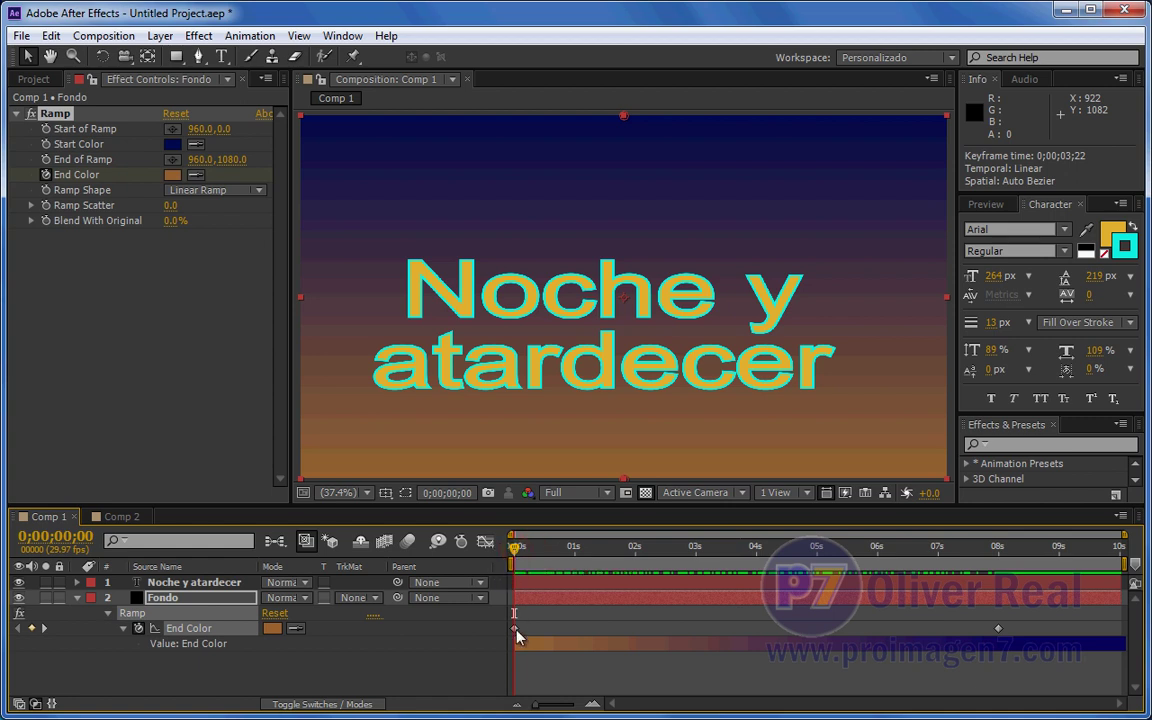
left_click_drag(514, 548, 998, 566)
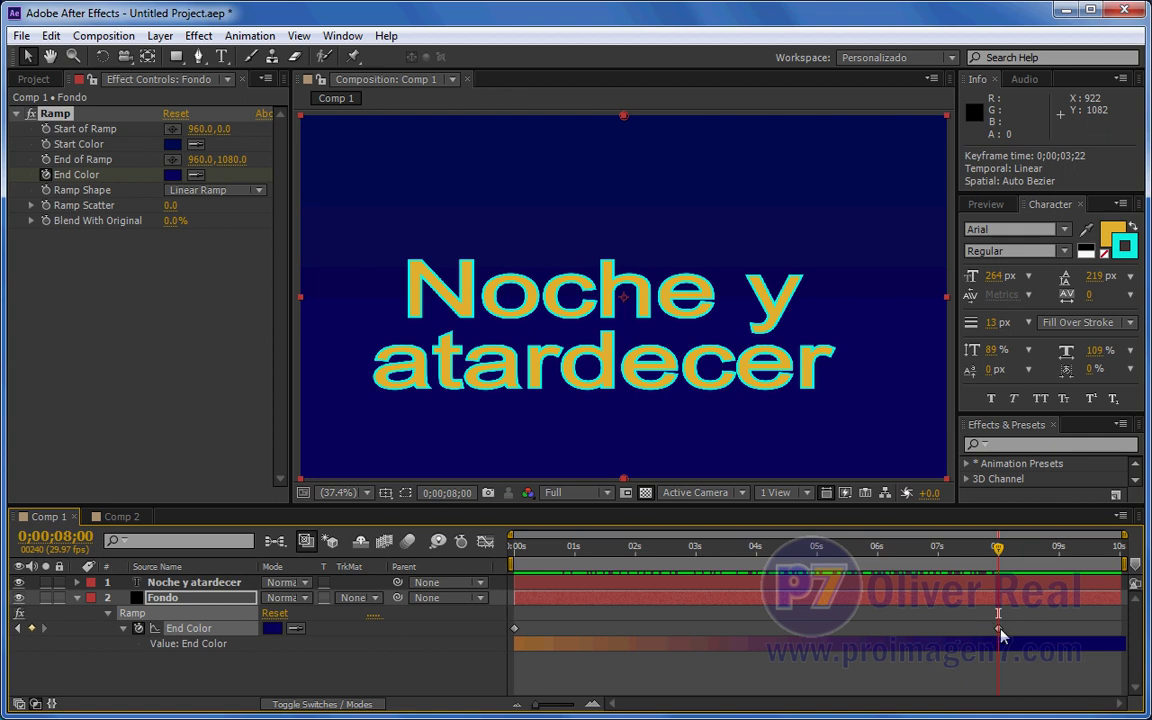
mouse_move(998, 548)
left_mouse_down()
mouse_move(752, 557)
mouse_move(955, 560)
mouse_move(494, 541)
left_mouse_up()
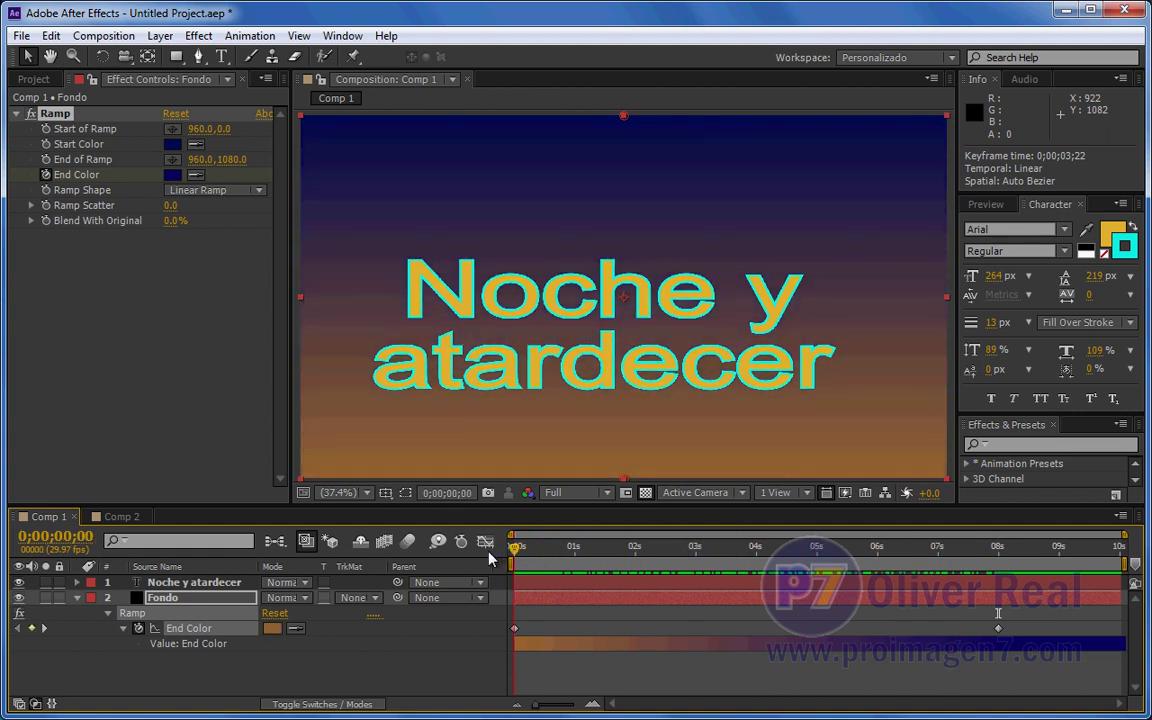
mouse_move(494, 541)
left_mouse_down()
mouse_move(997, 567)
mouse_move(512, 552)
left_mouse_up()
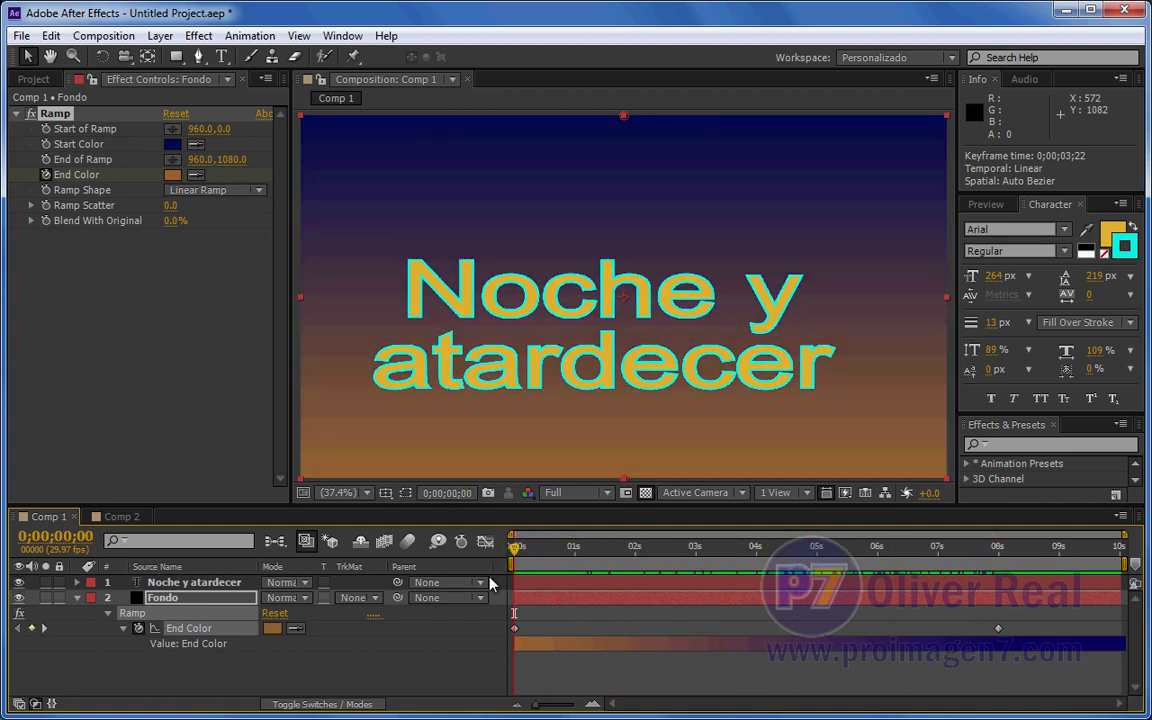